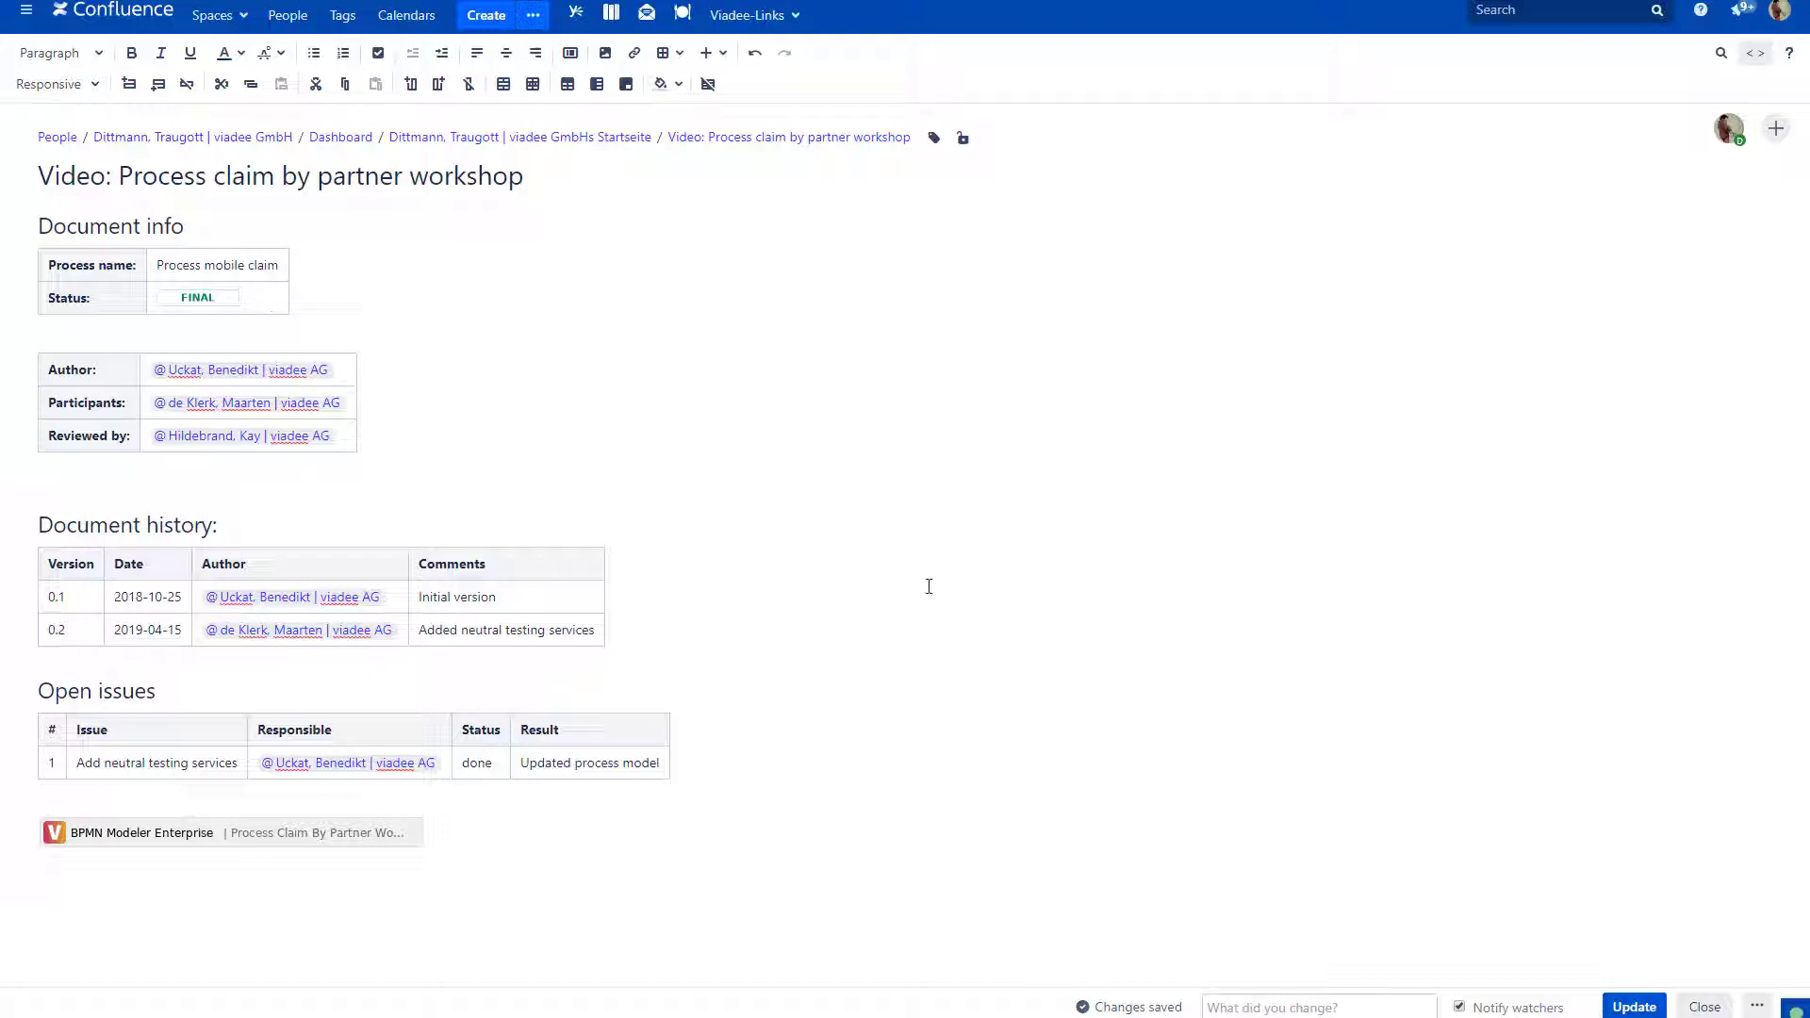
Publish the page update with the change note 'Changed status to final'.
left_click(1254, 1005)
type("Changed status to final")
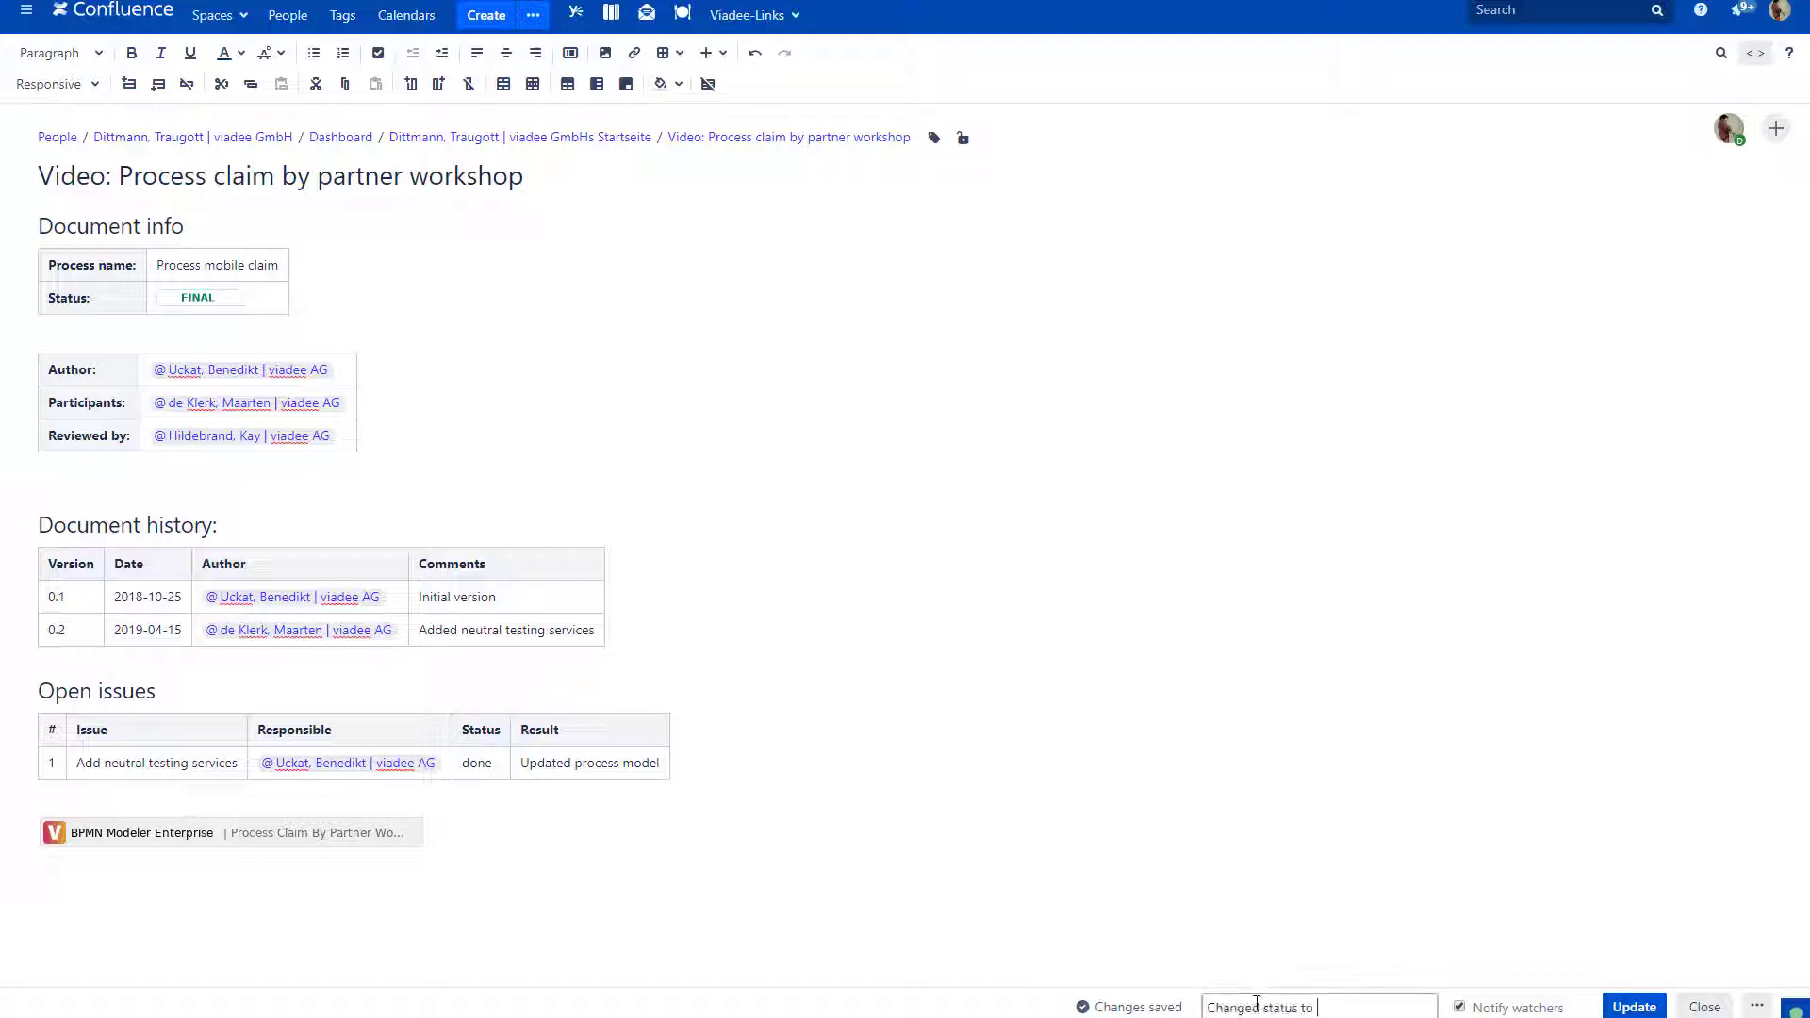
left_click(1619, 1009)
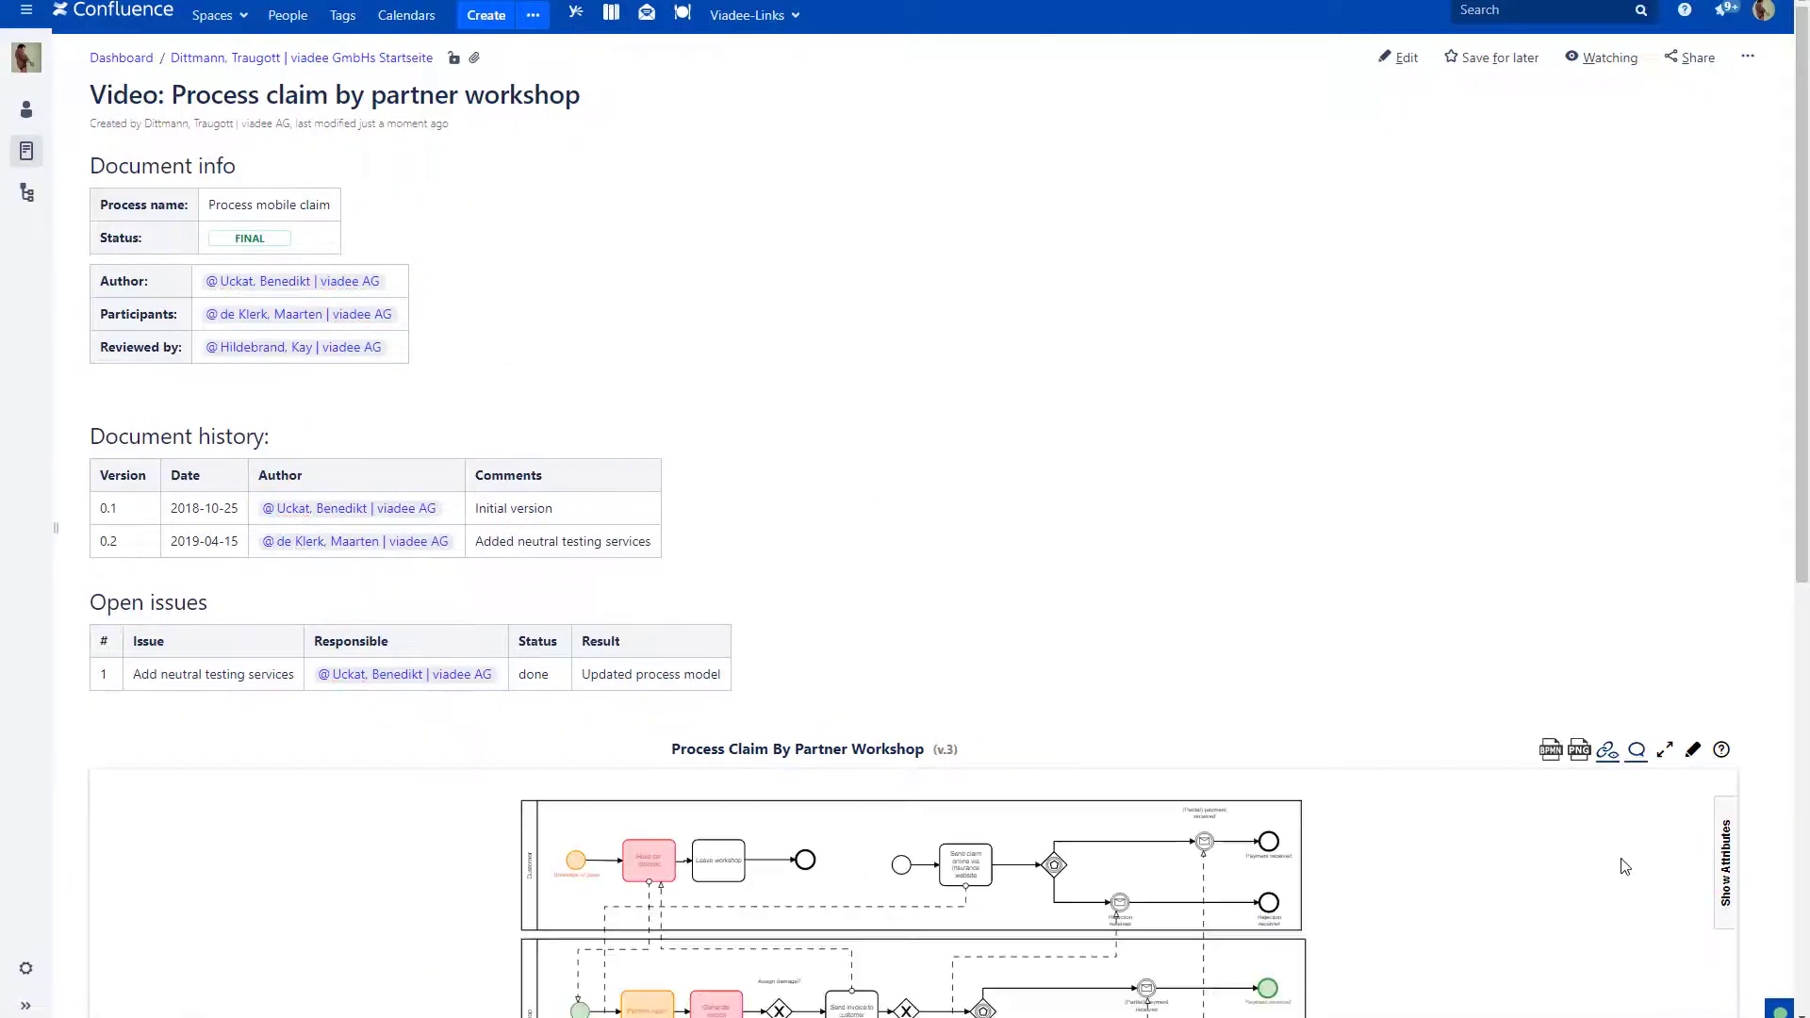
In the diagram settings, turn on 'Enter changelog when saving the diagram?' and save the changes.
left_click(1749, 62)
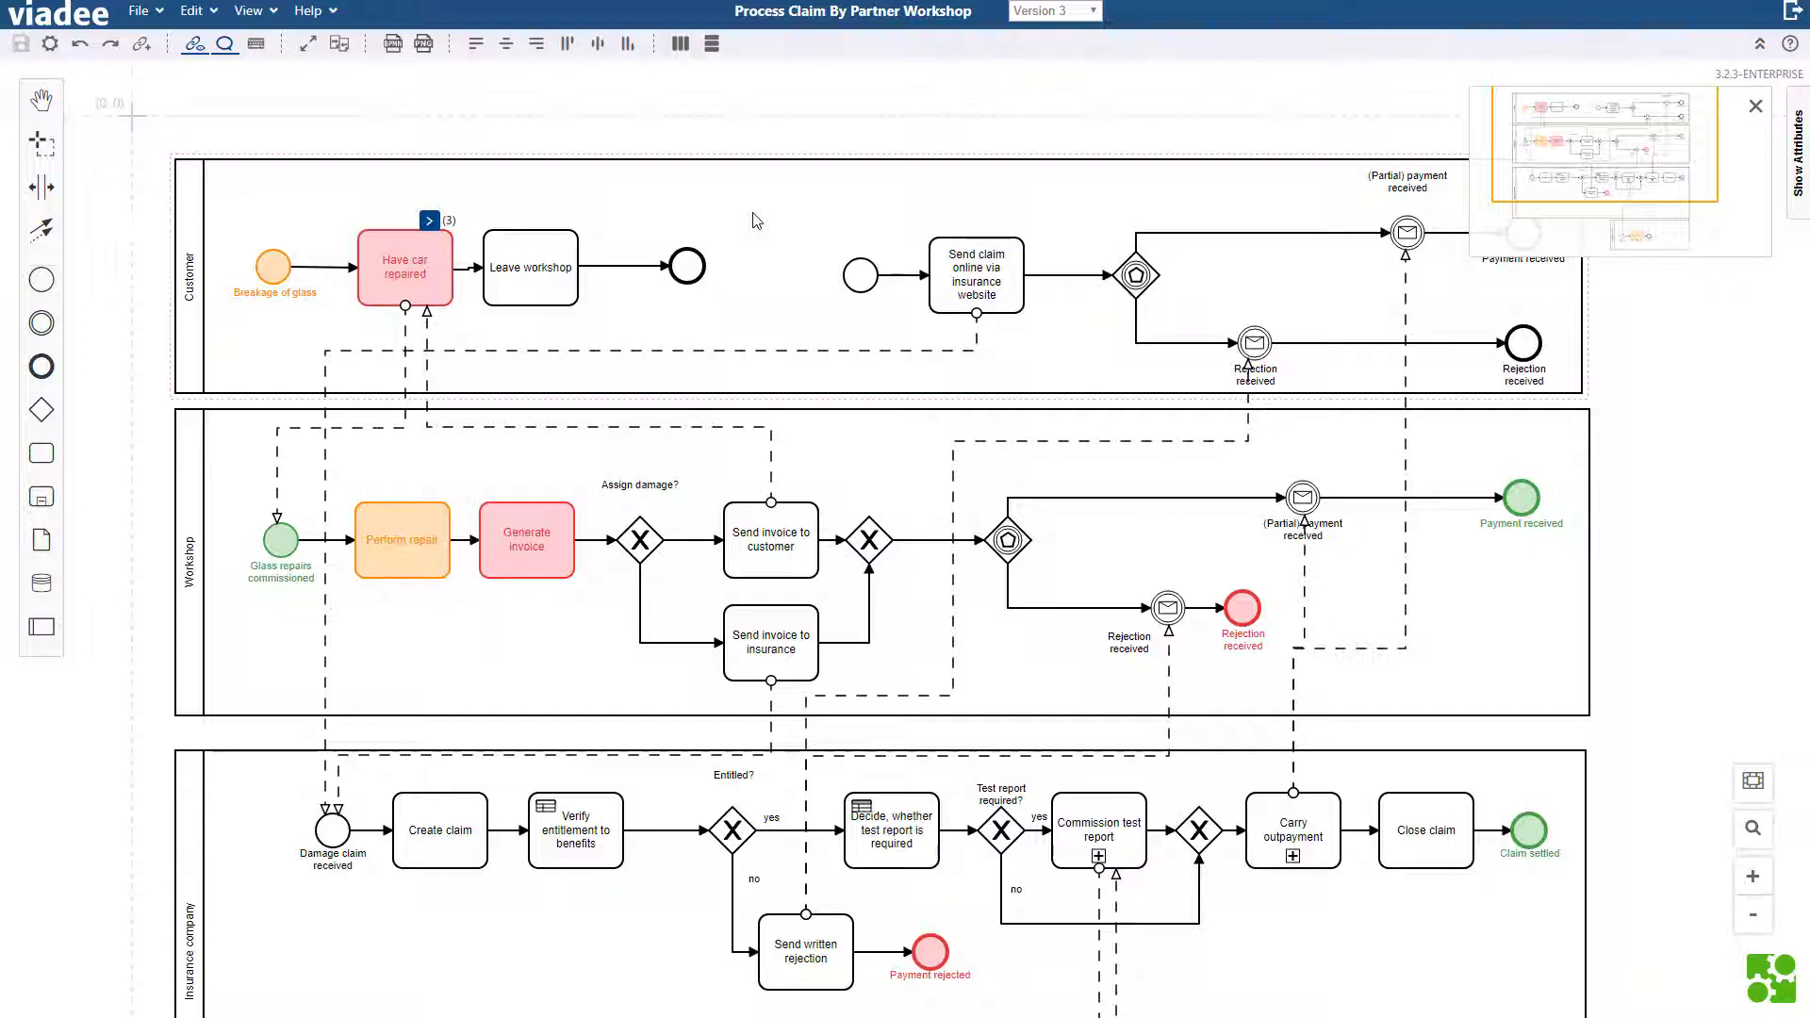
left_click(52, 44)
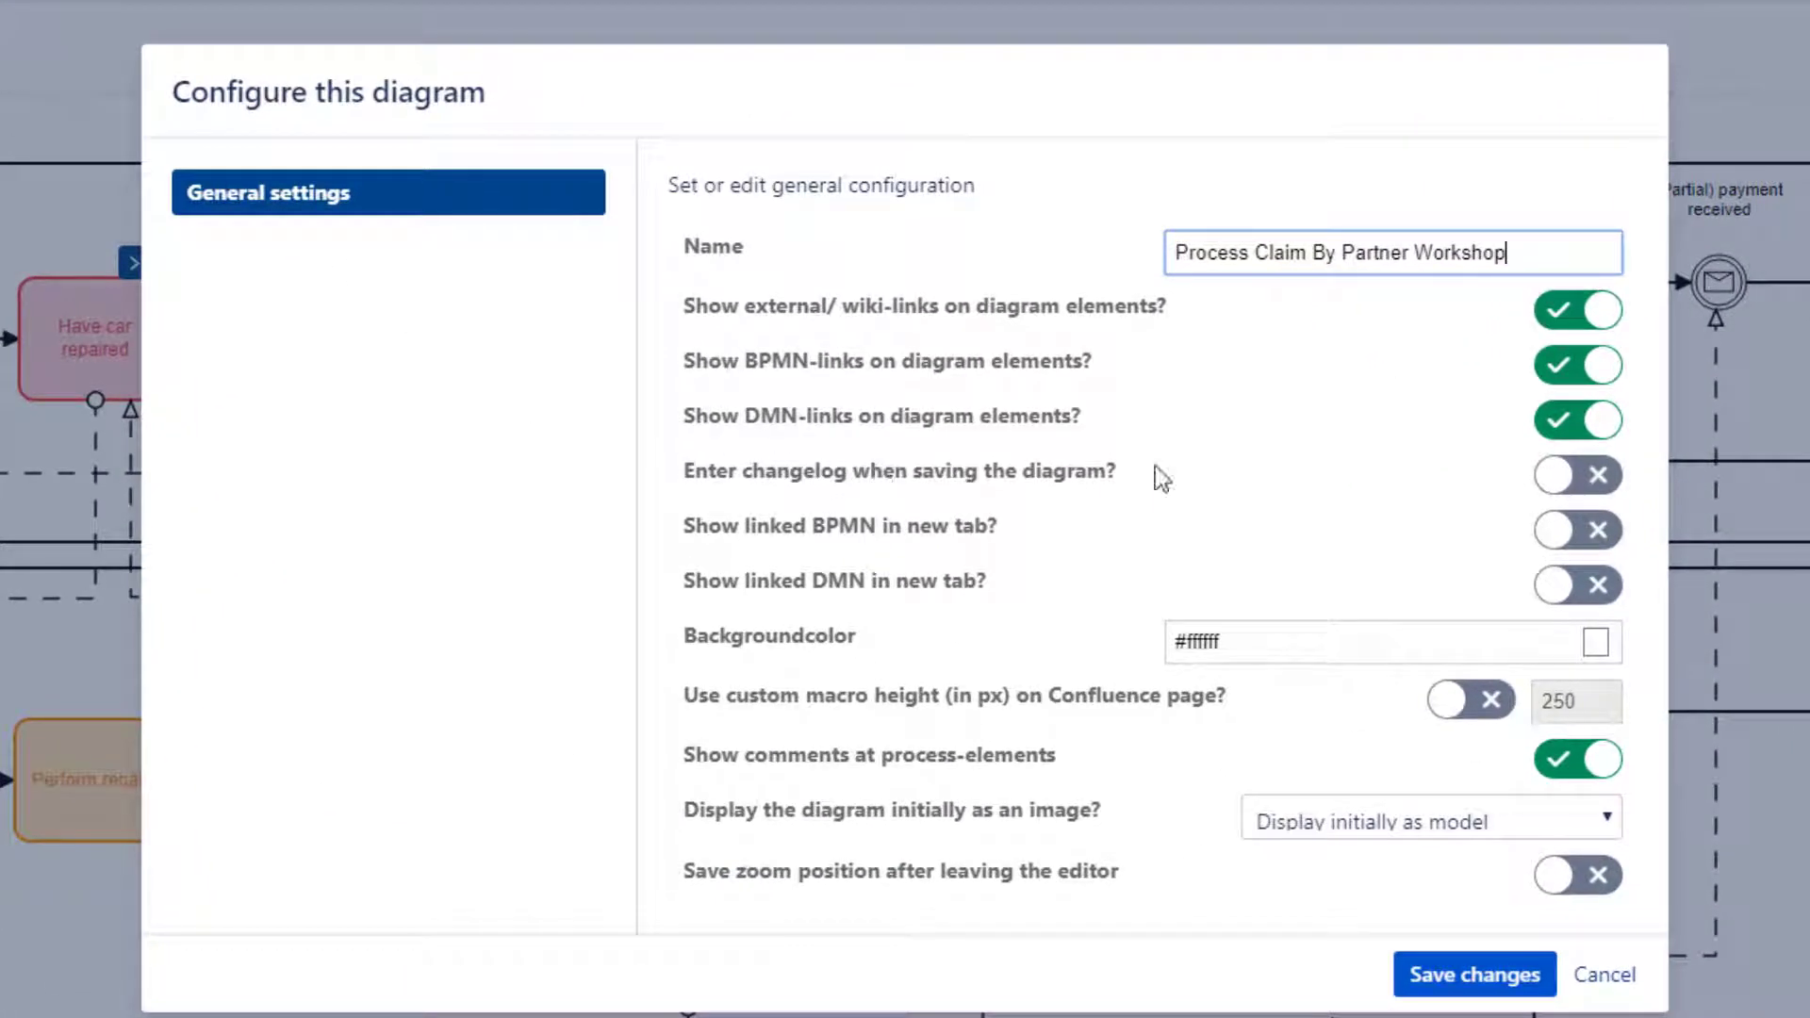
left_click(1561, 476)
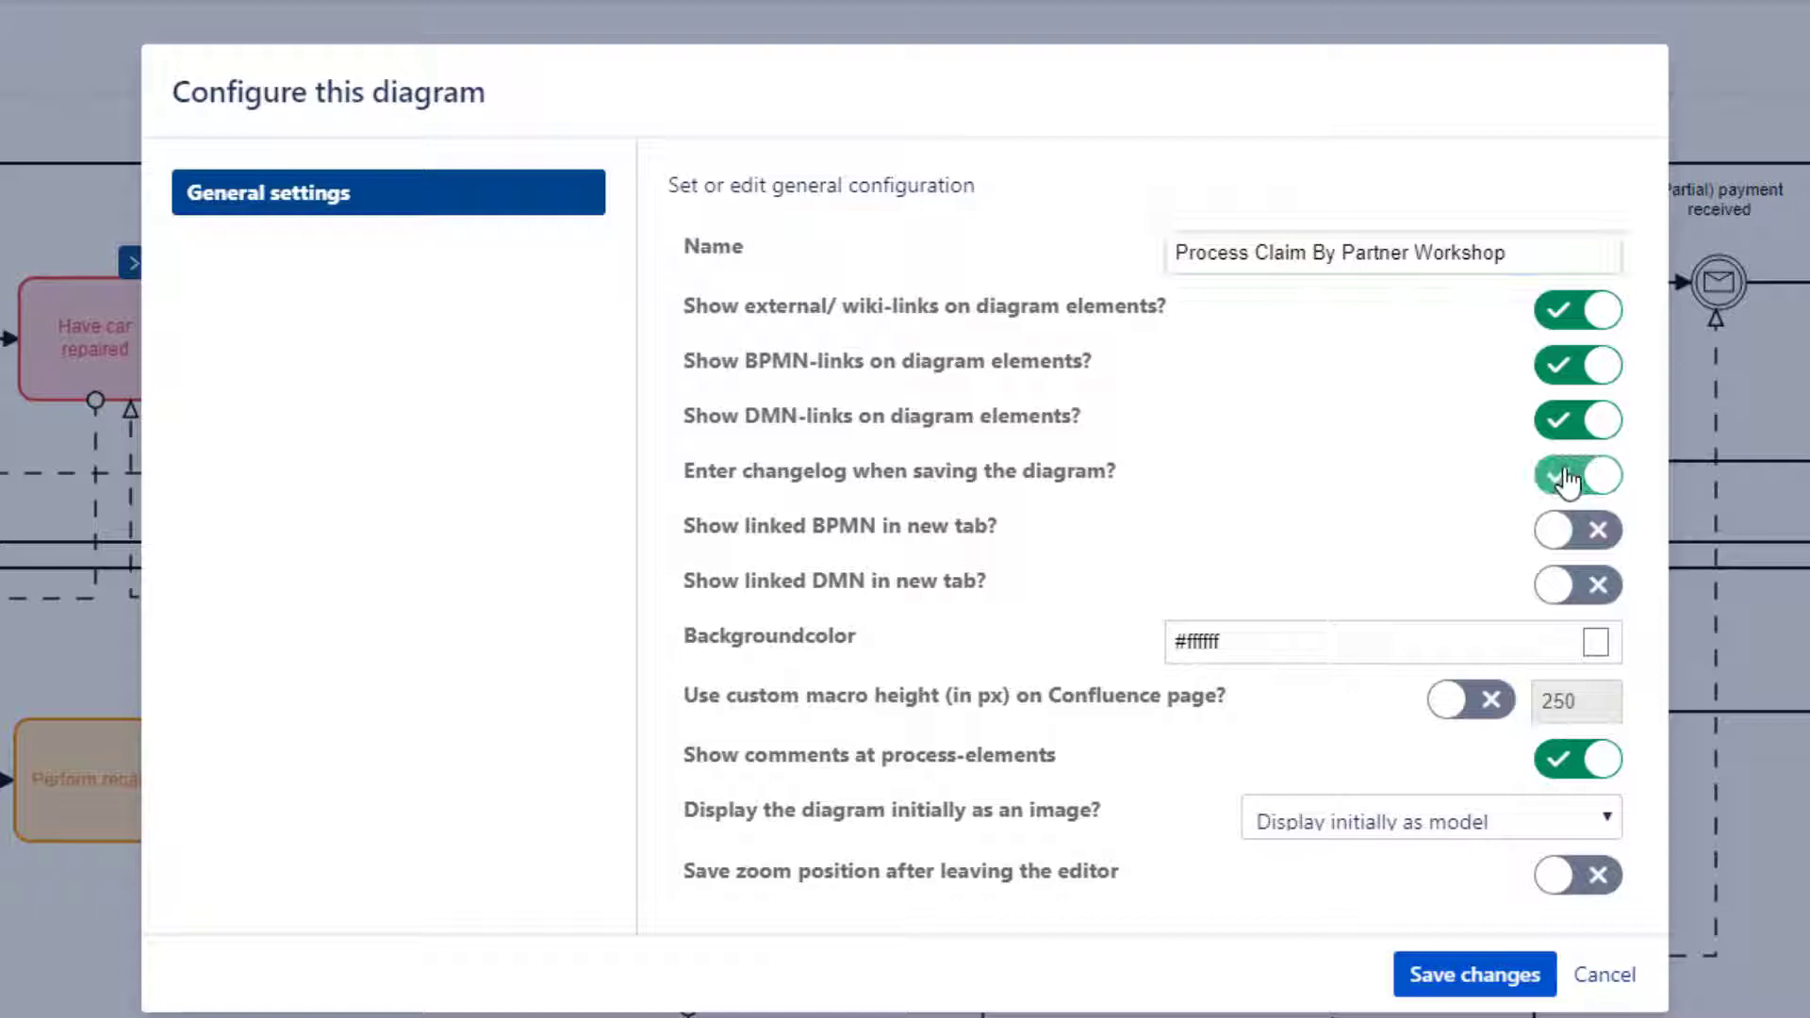
left_click(1485, 977)
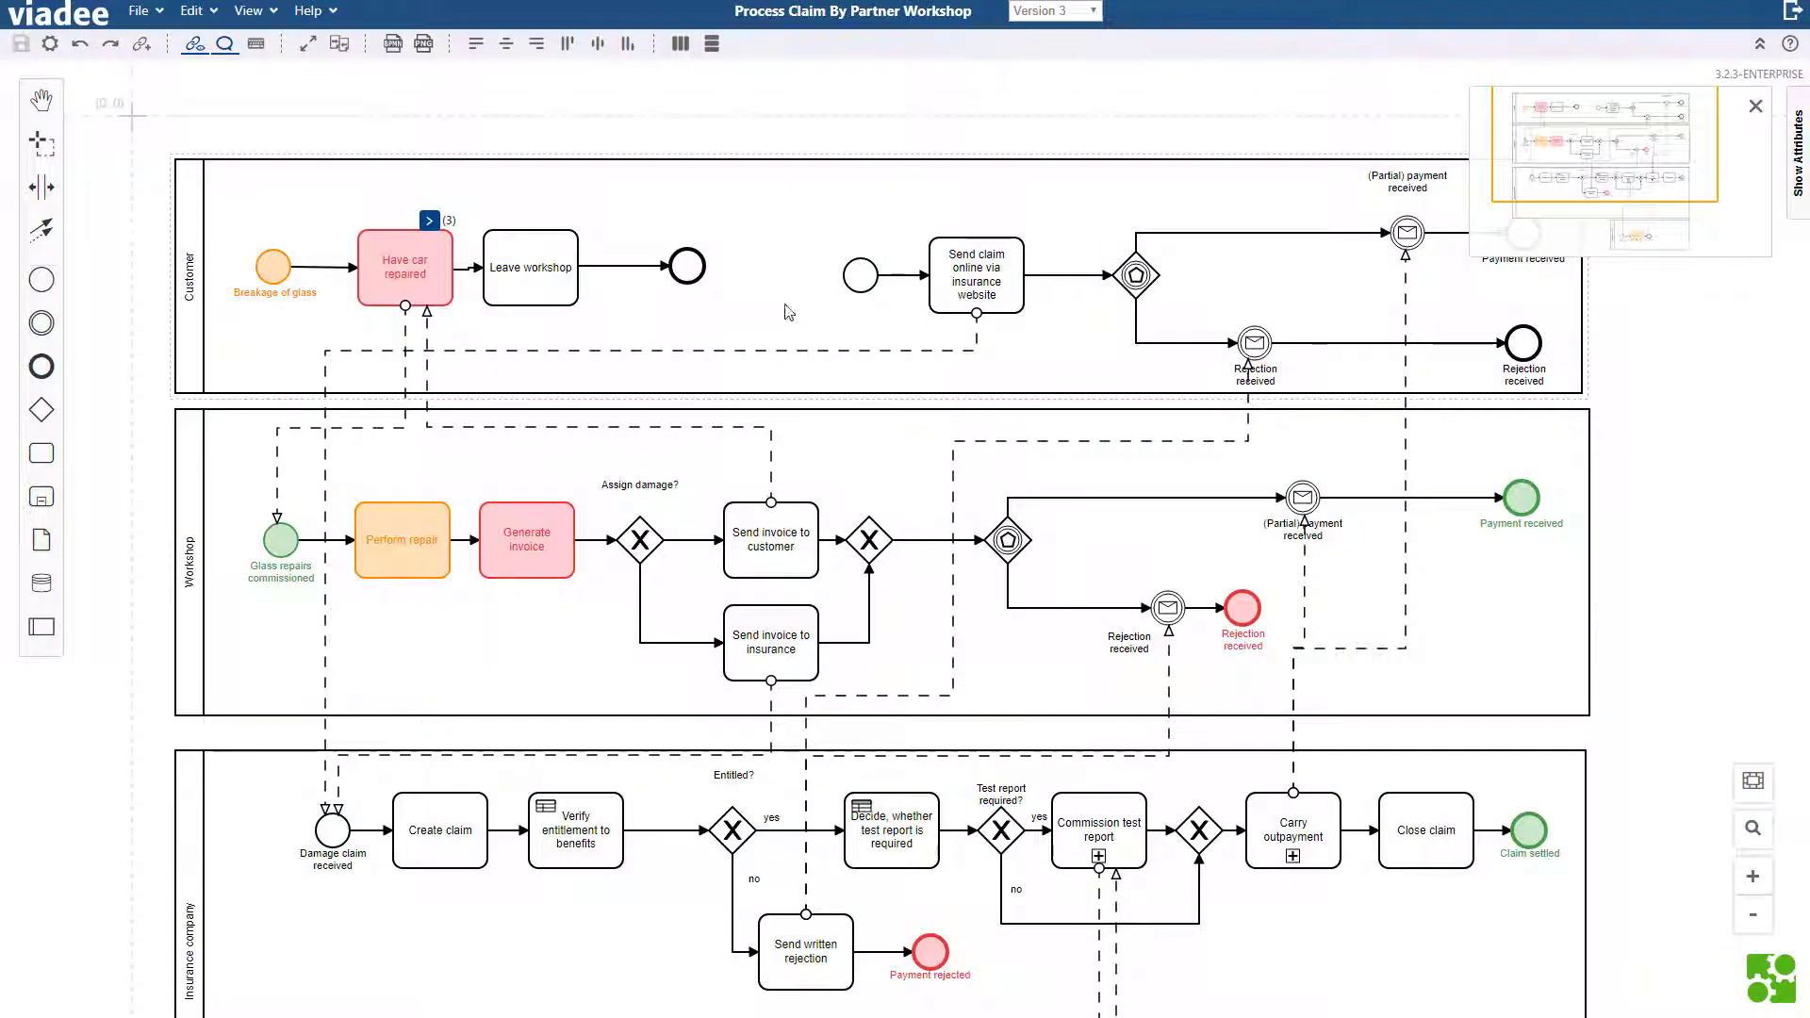
Shift the end event after Leave workshop left and save Version 4 with changelog 'Tinkered with layout'.
left_click_drag(688, 272, 632, 266)
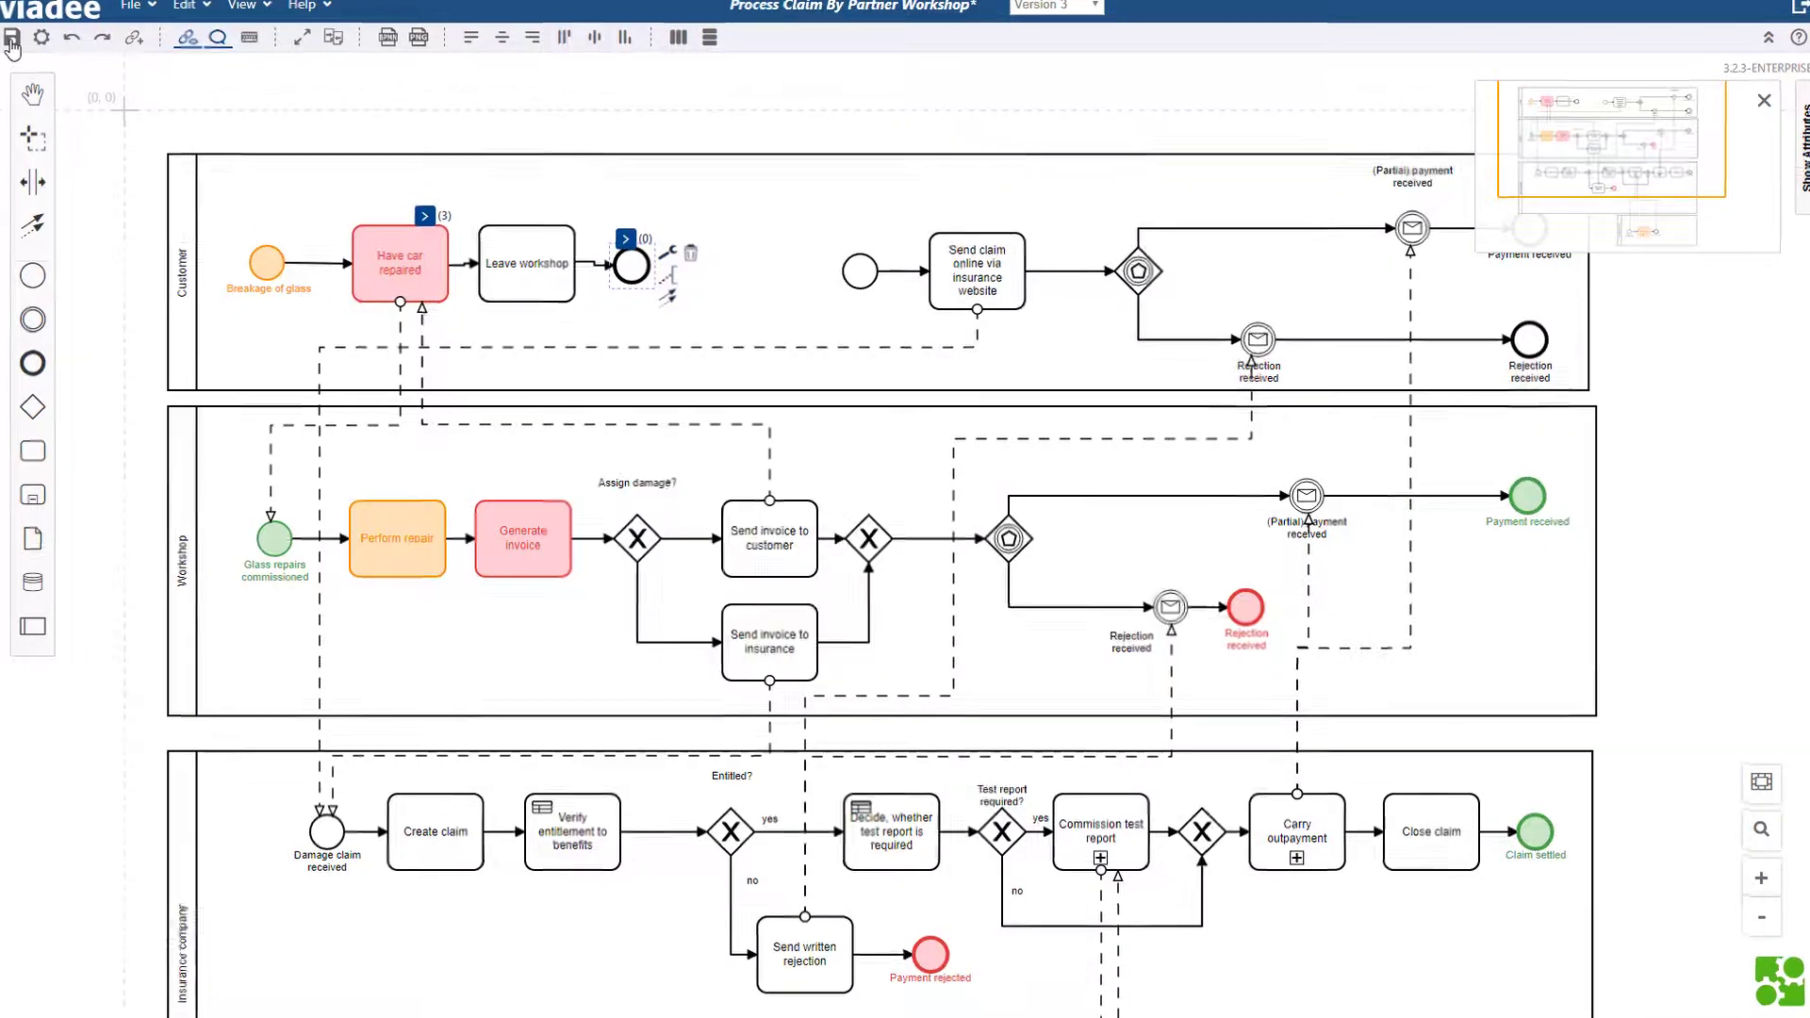
left_click(11, 40)
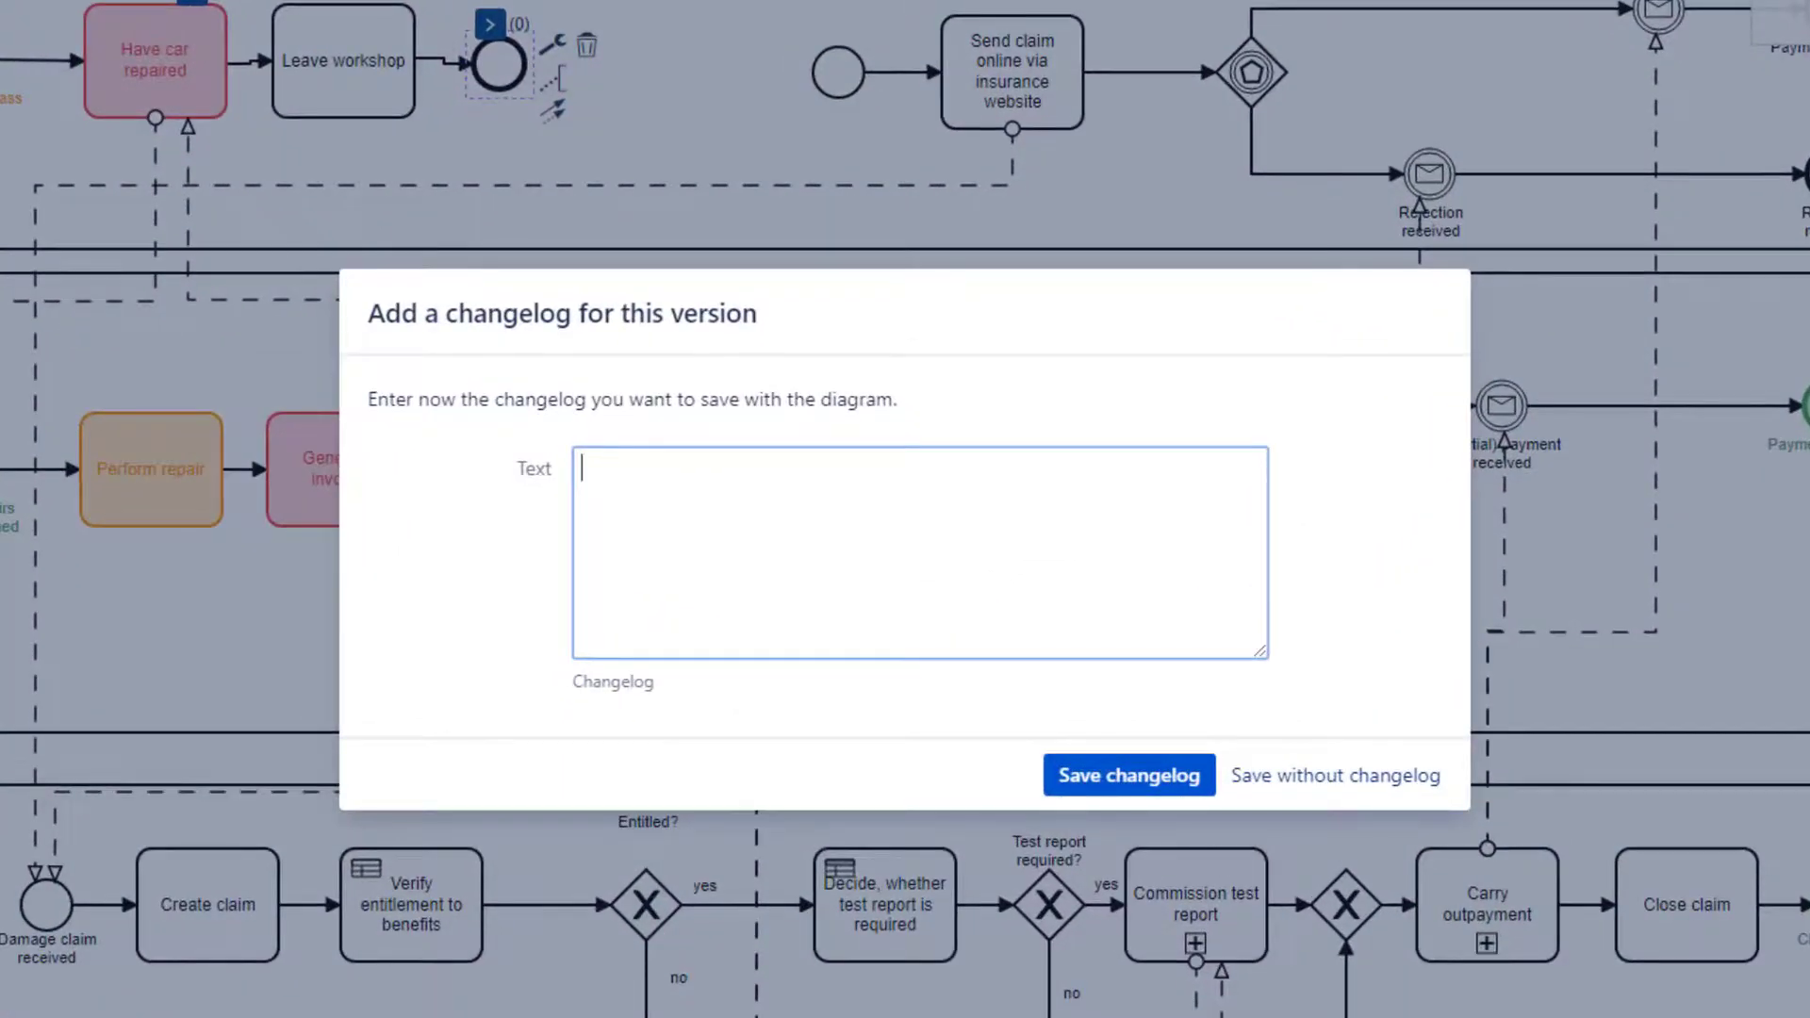
type("Tinkered with layout")
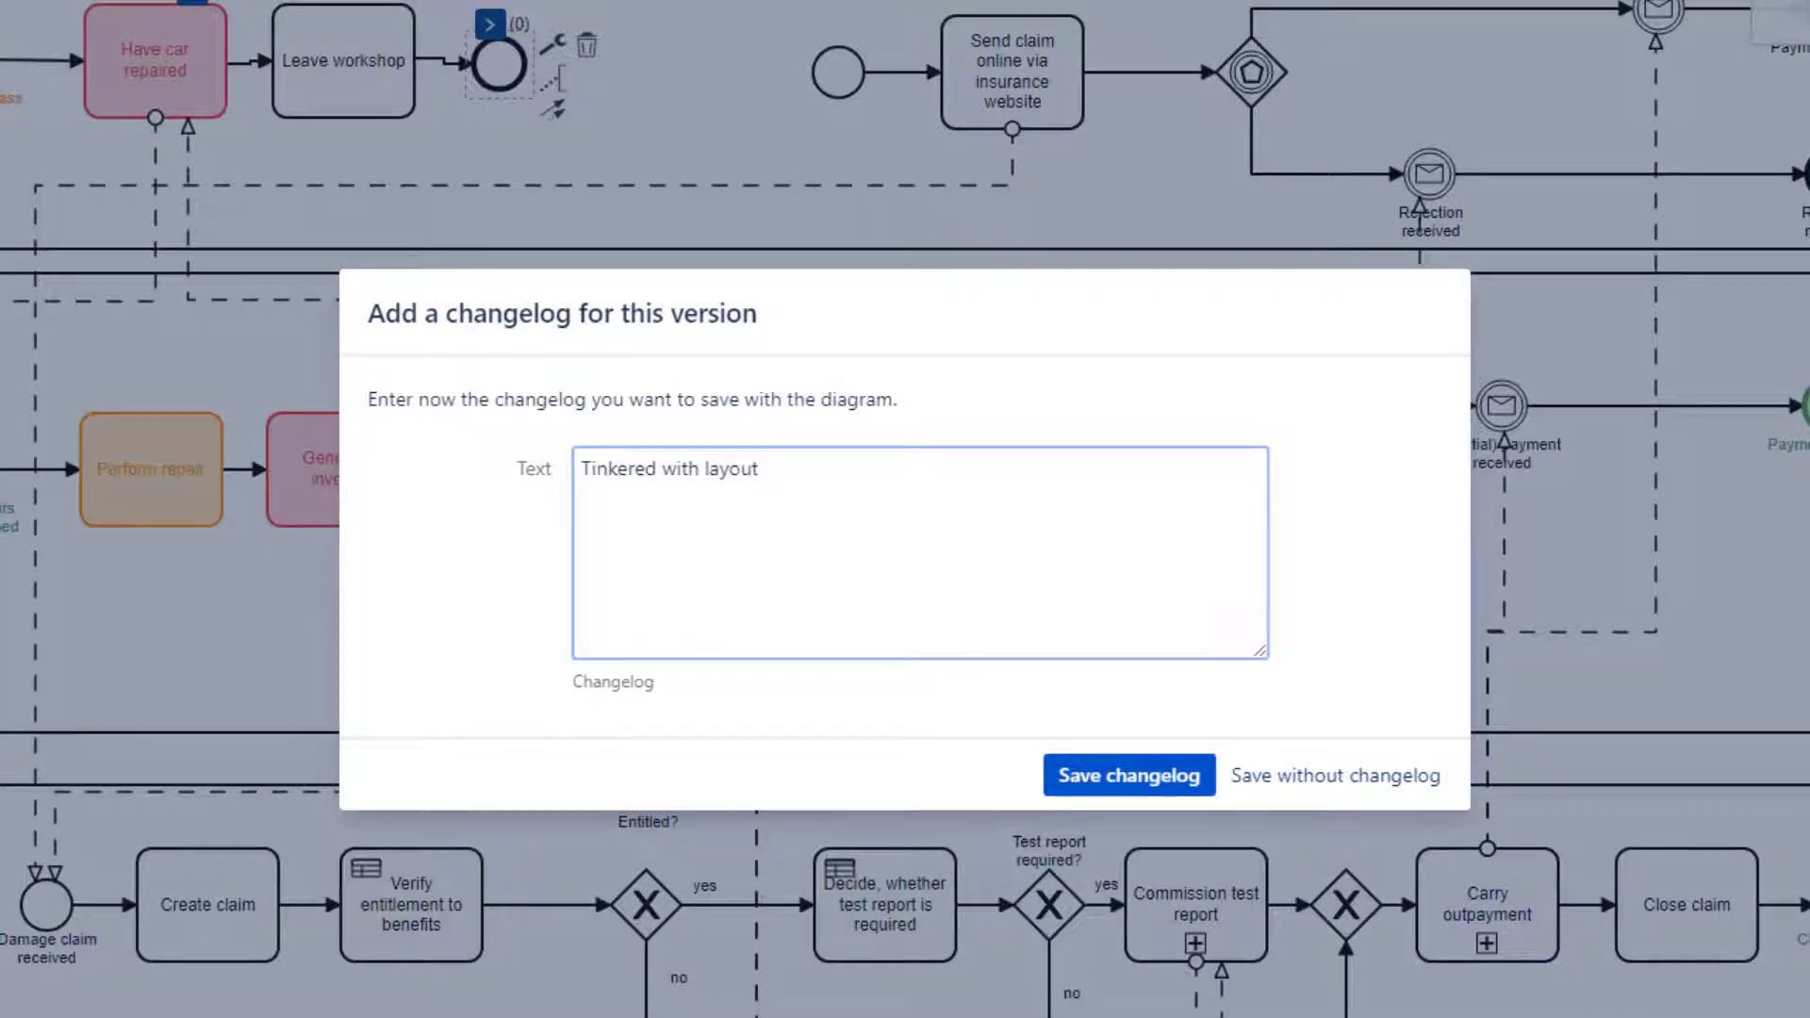
left_click(1094, 771)
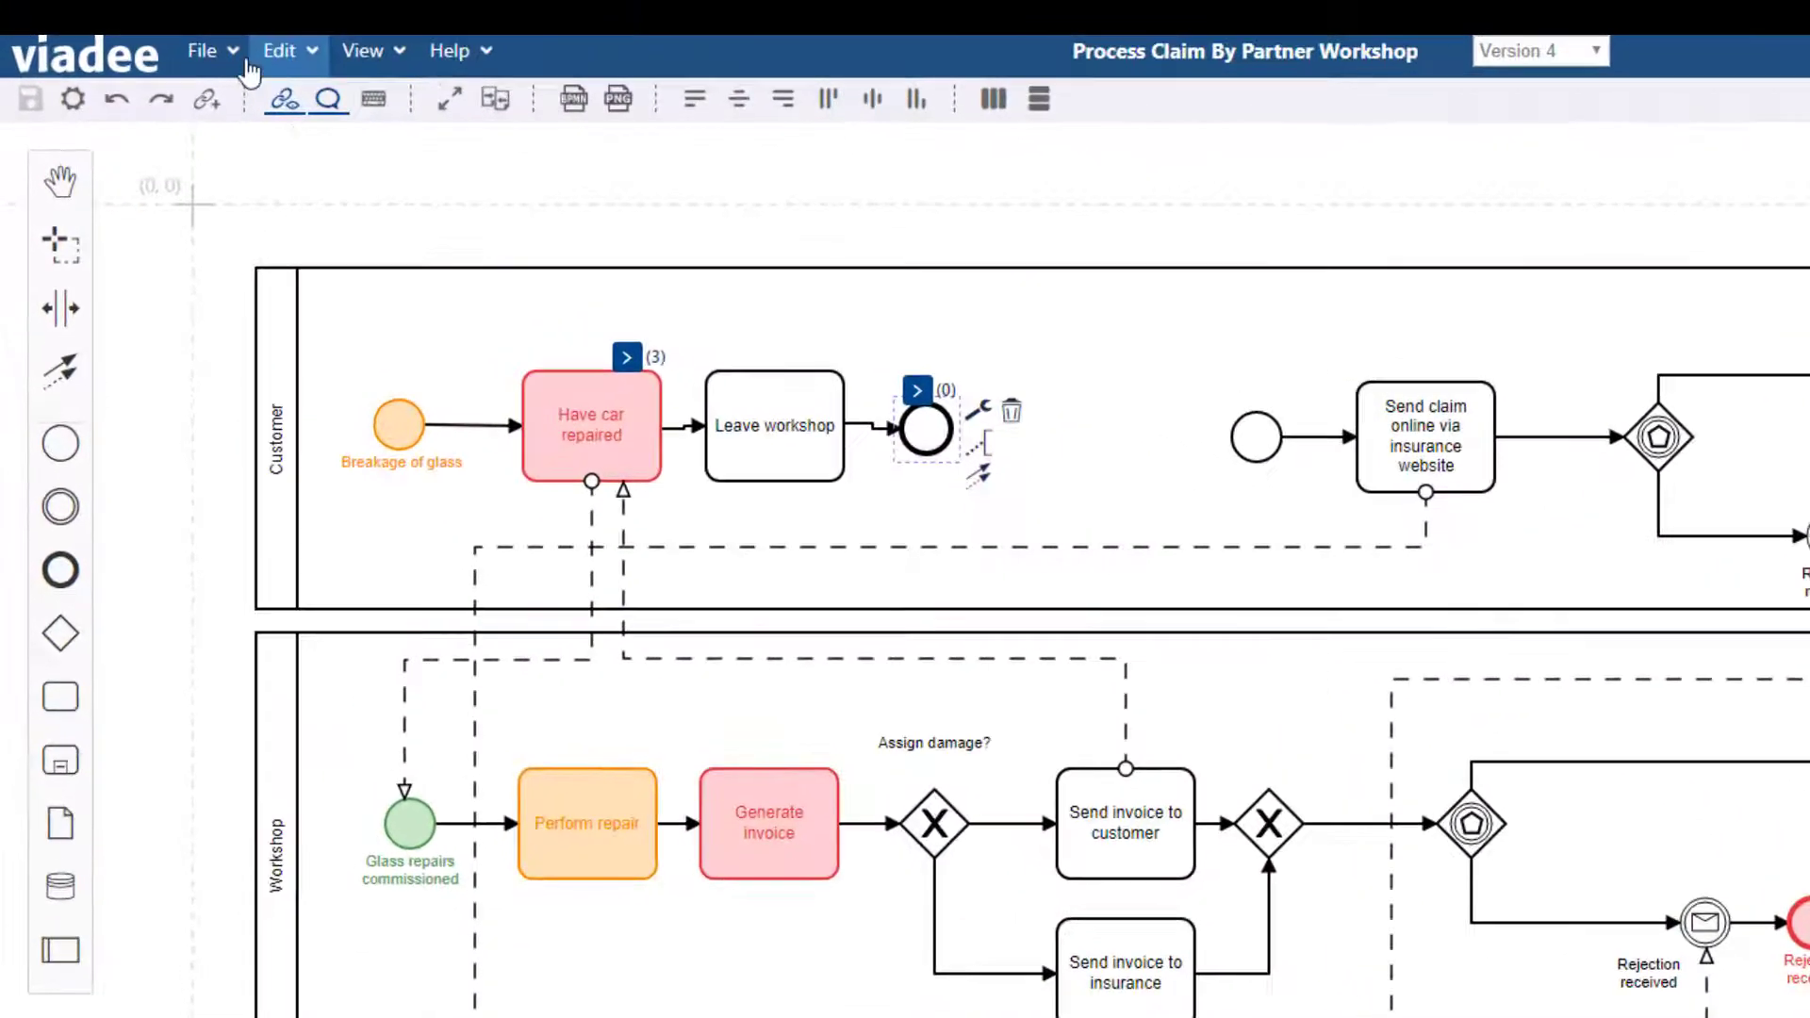
left_click(243, 61)
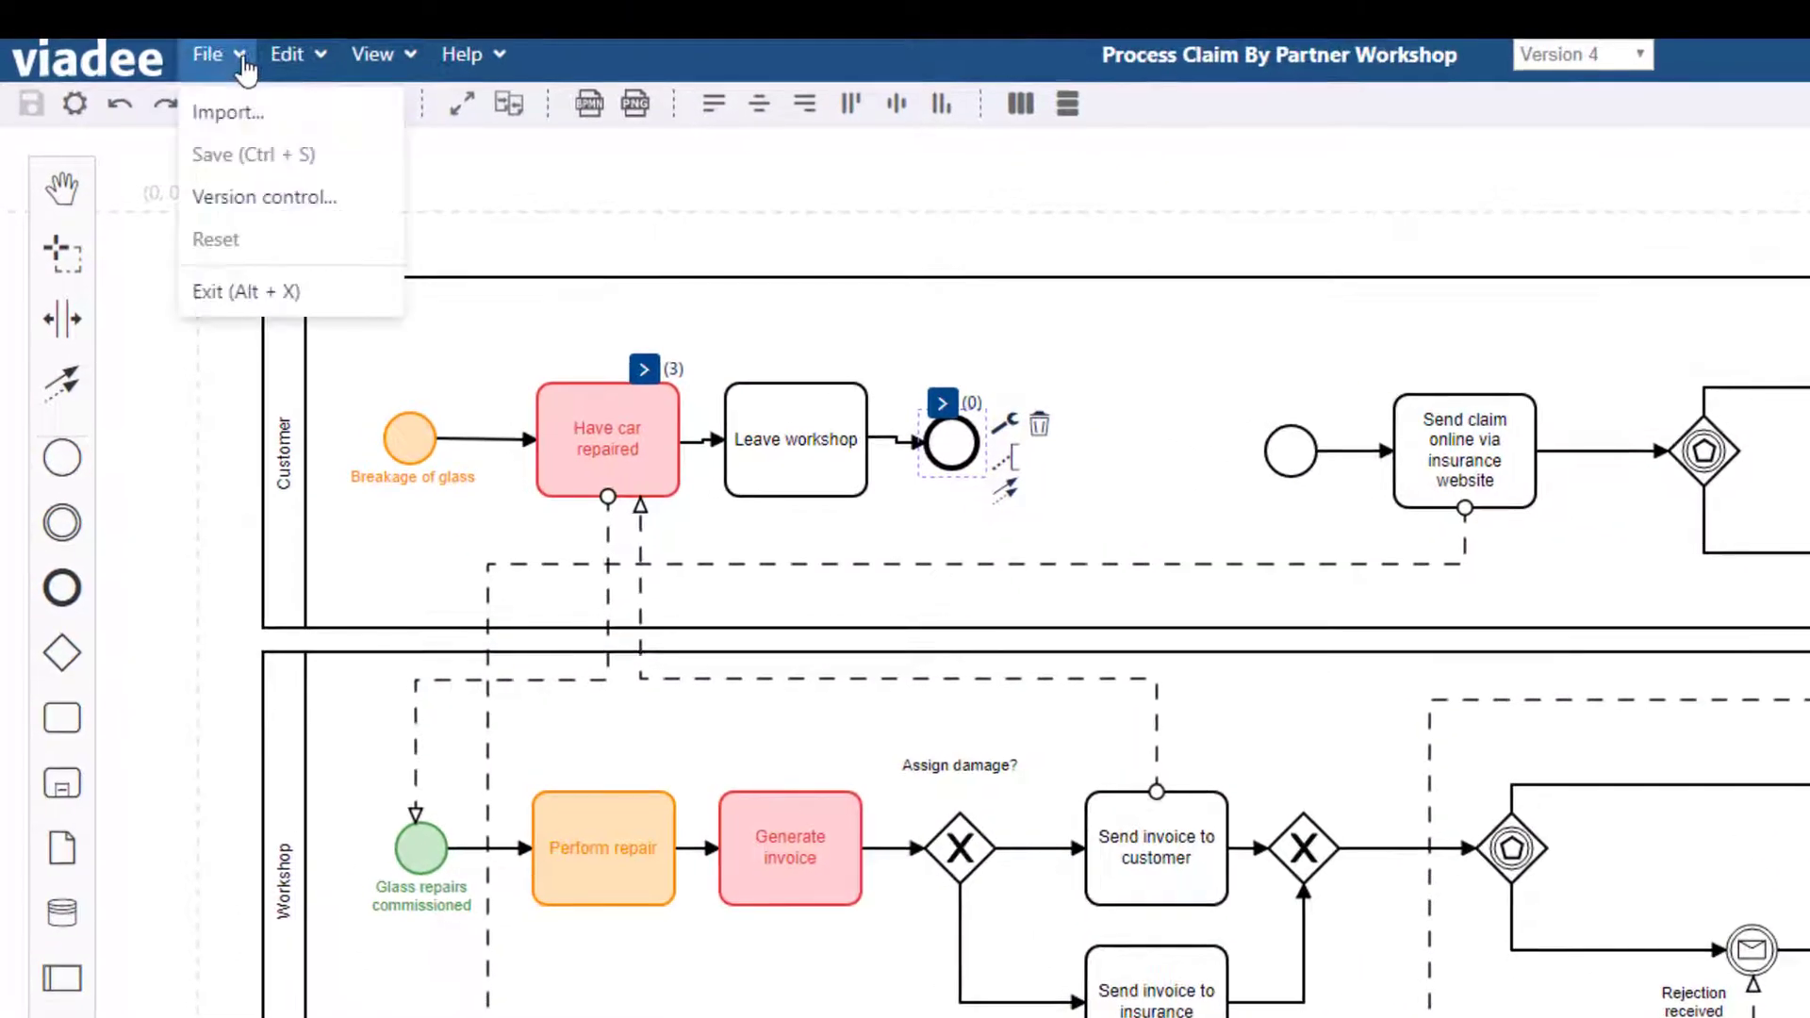
left_click(271, 188)
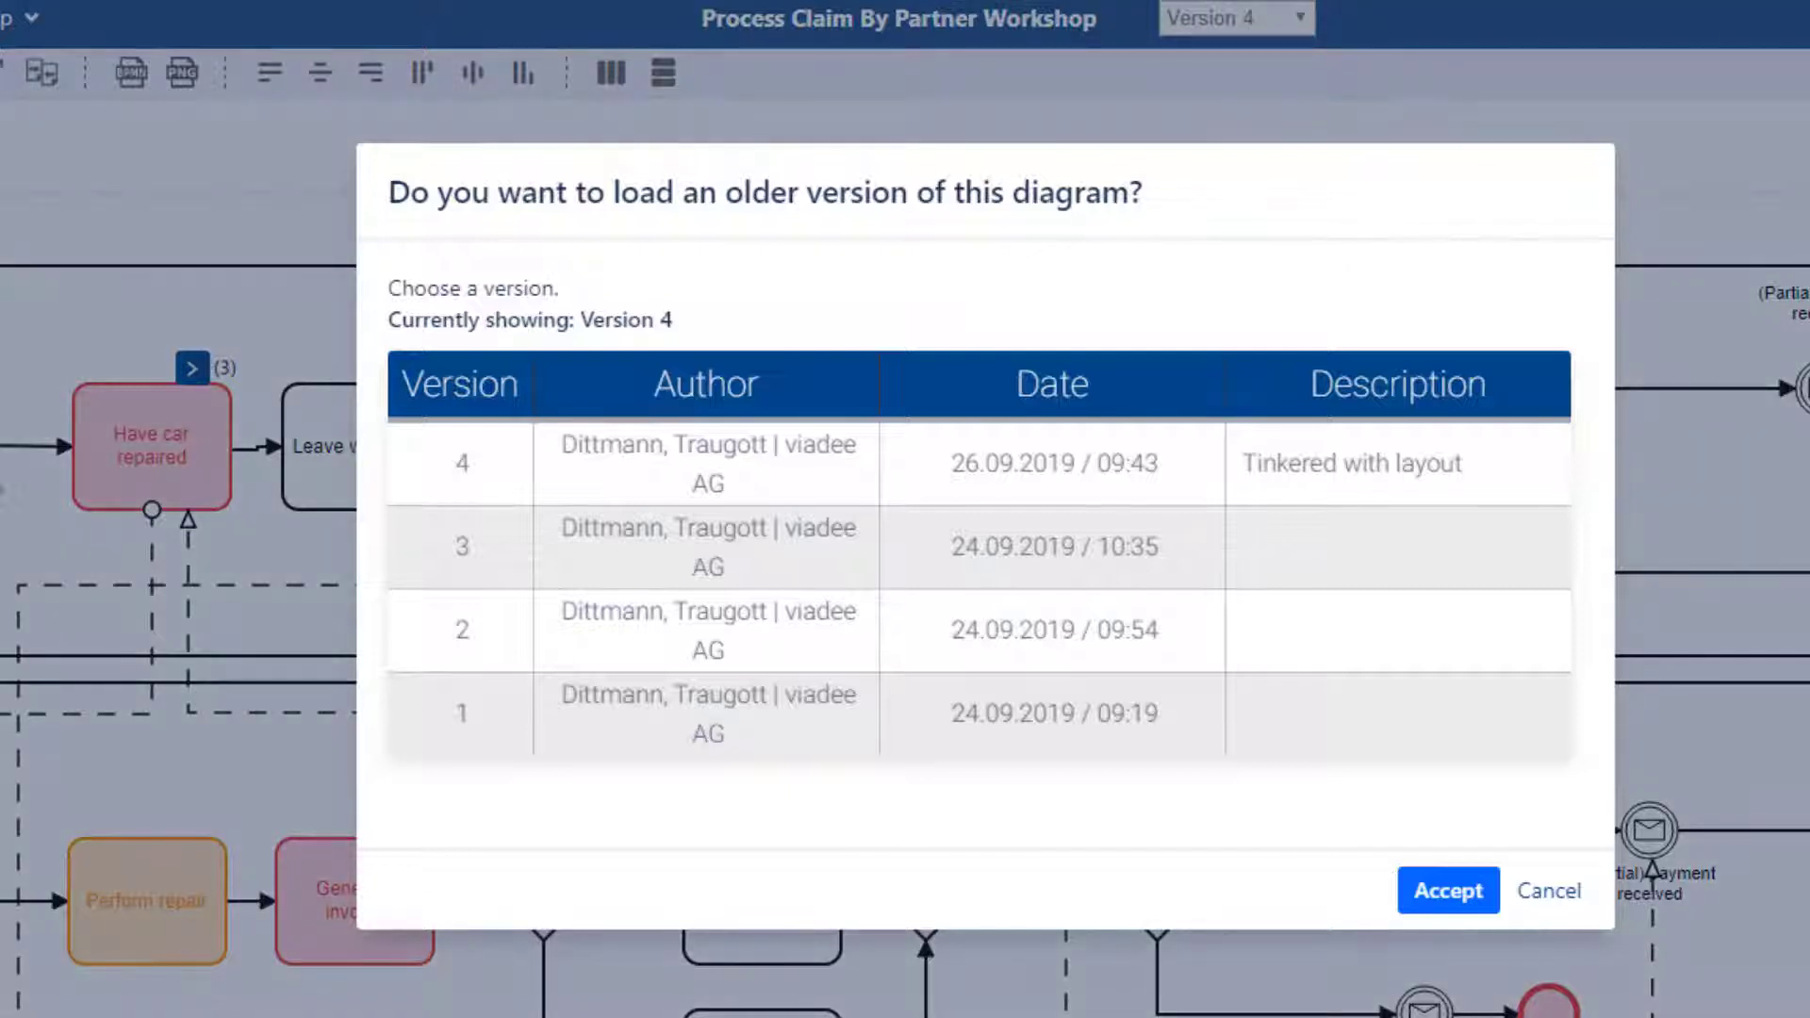
left_click(1037, 451)
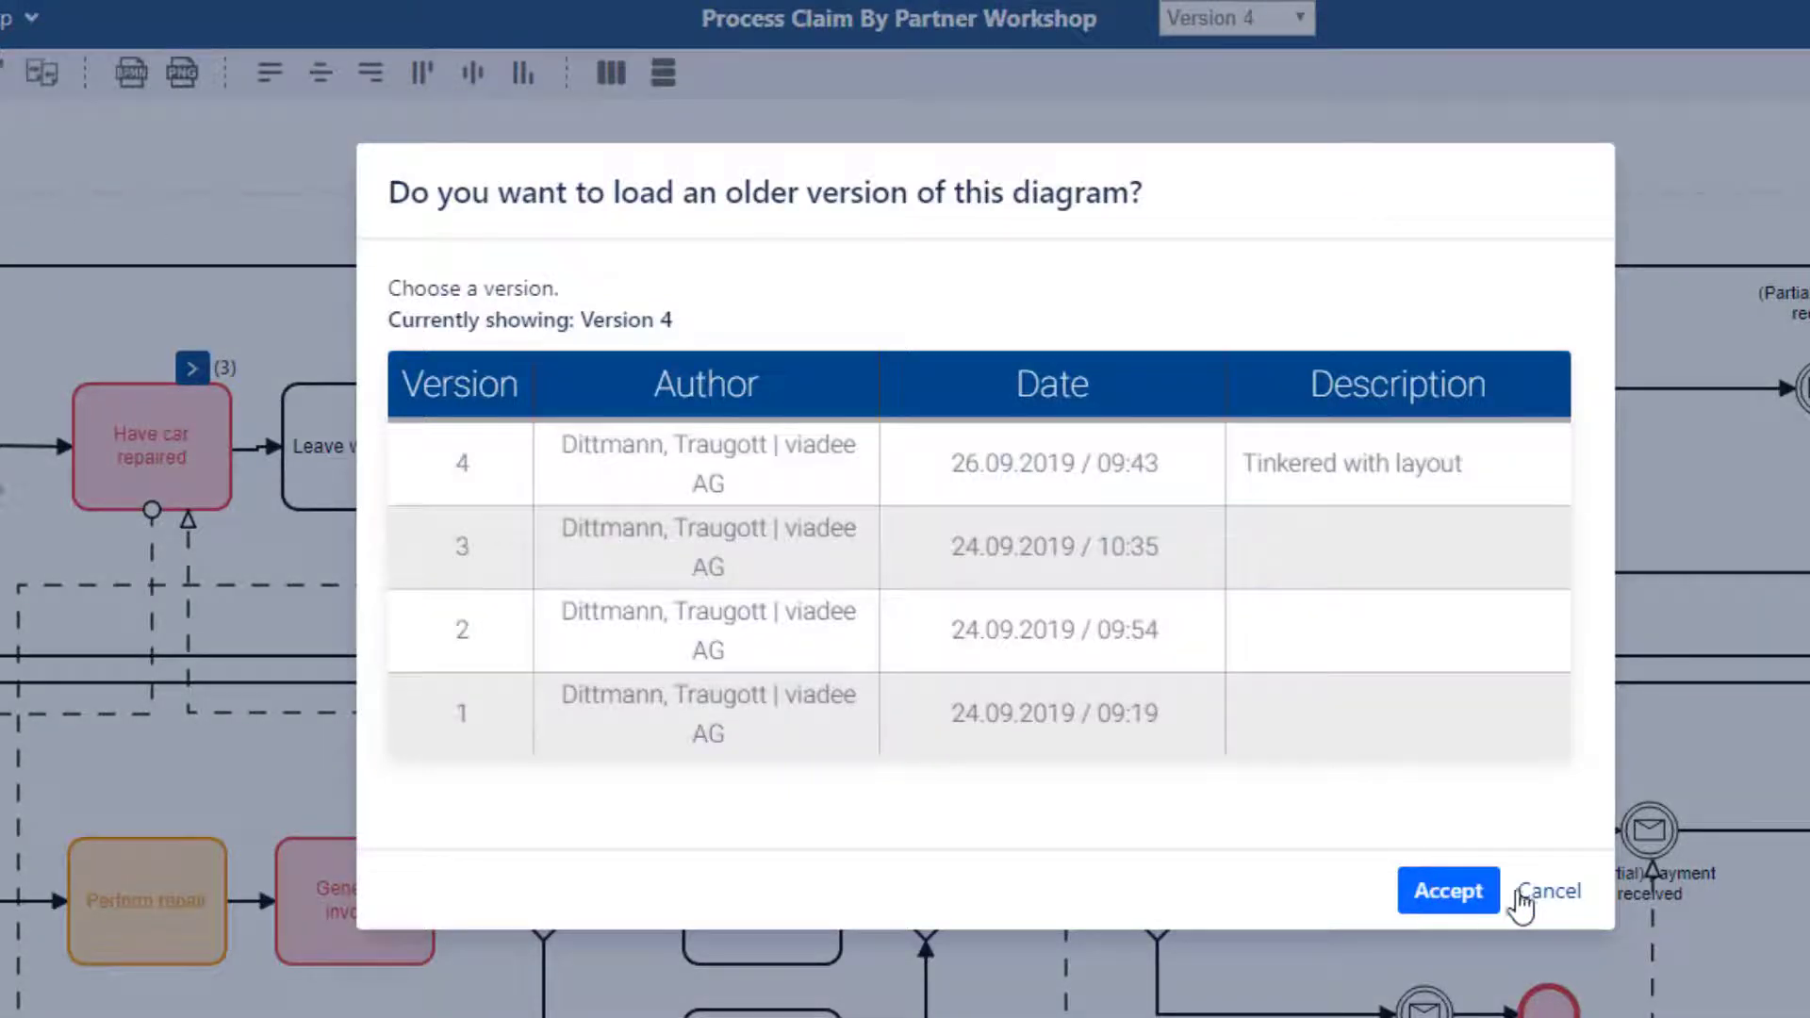
left_click(1521, 894)
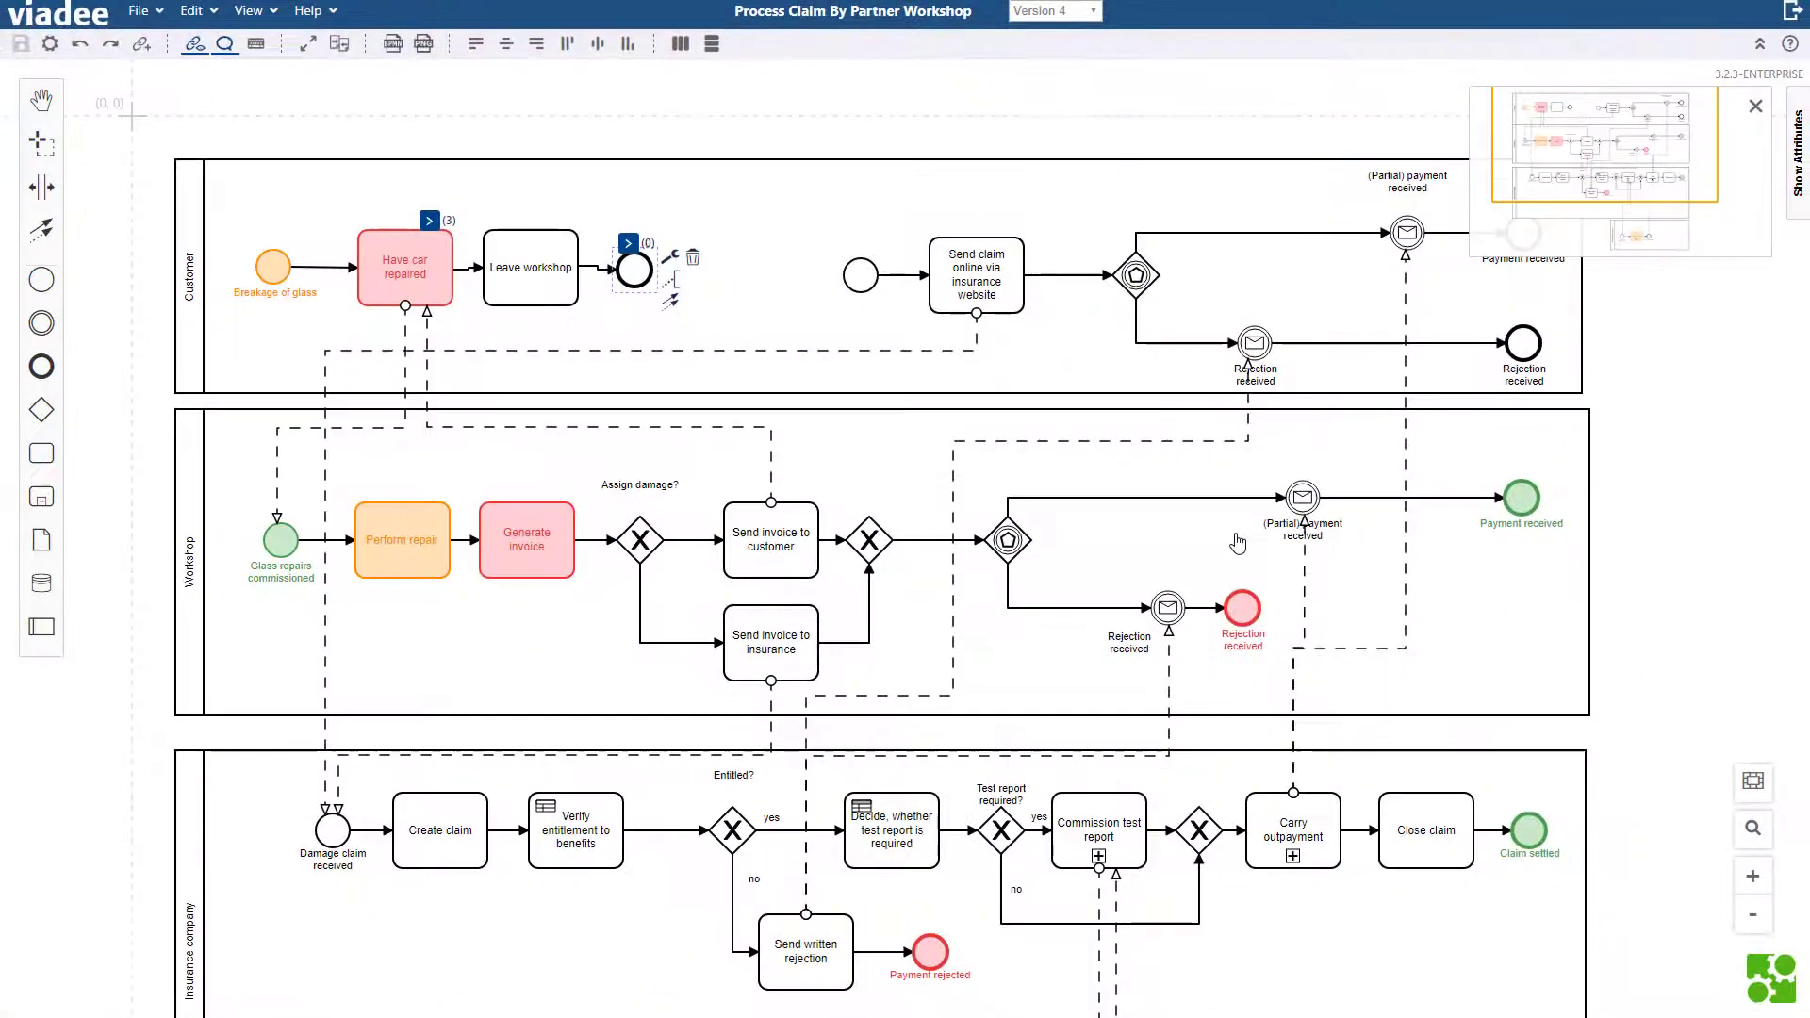
Shift the Workshop elements right and insert a 'Run some checks' task after Perform repair.
left_click(1192, 550)
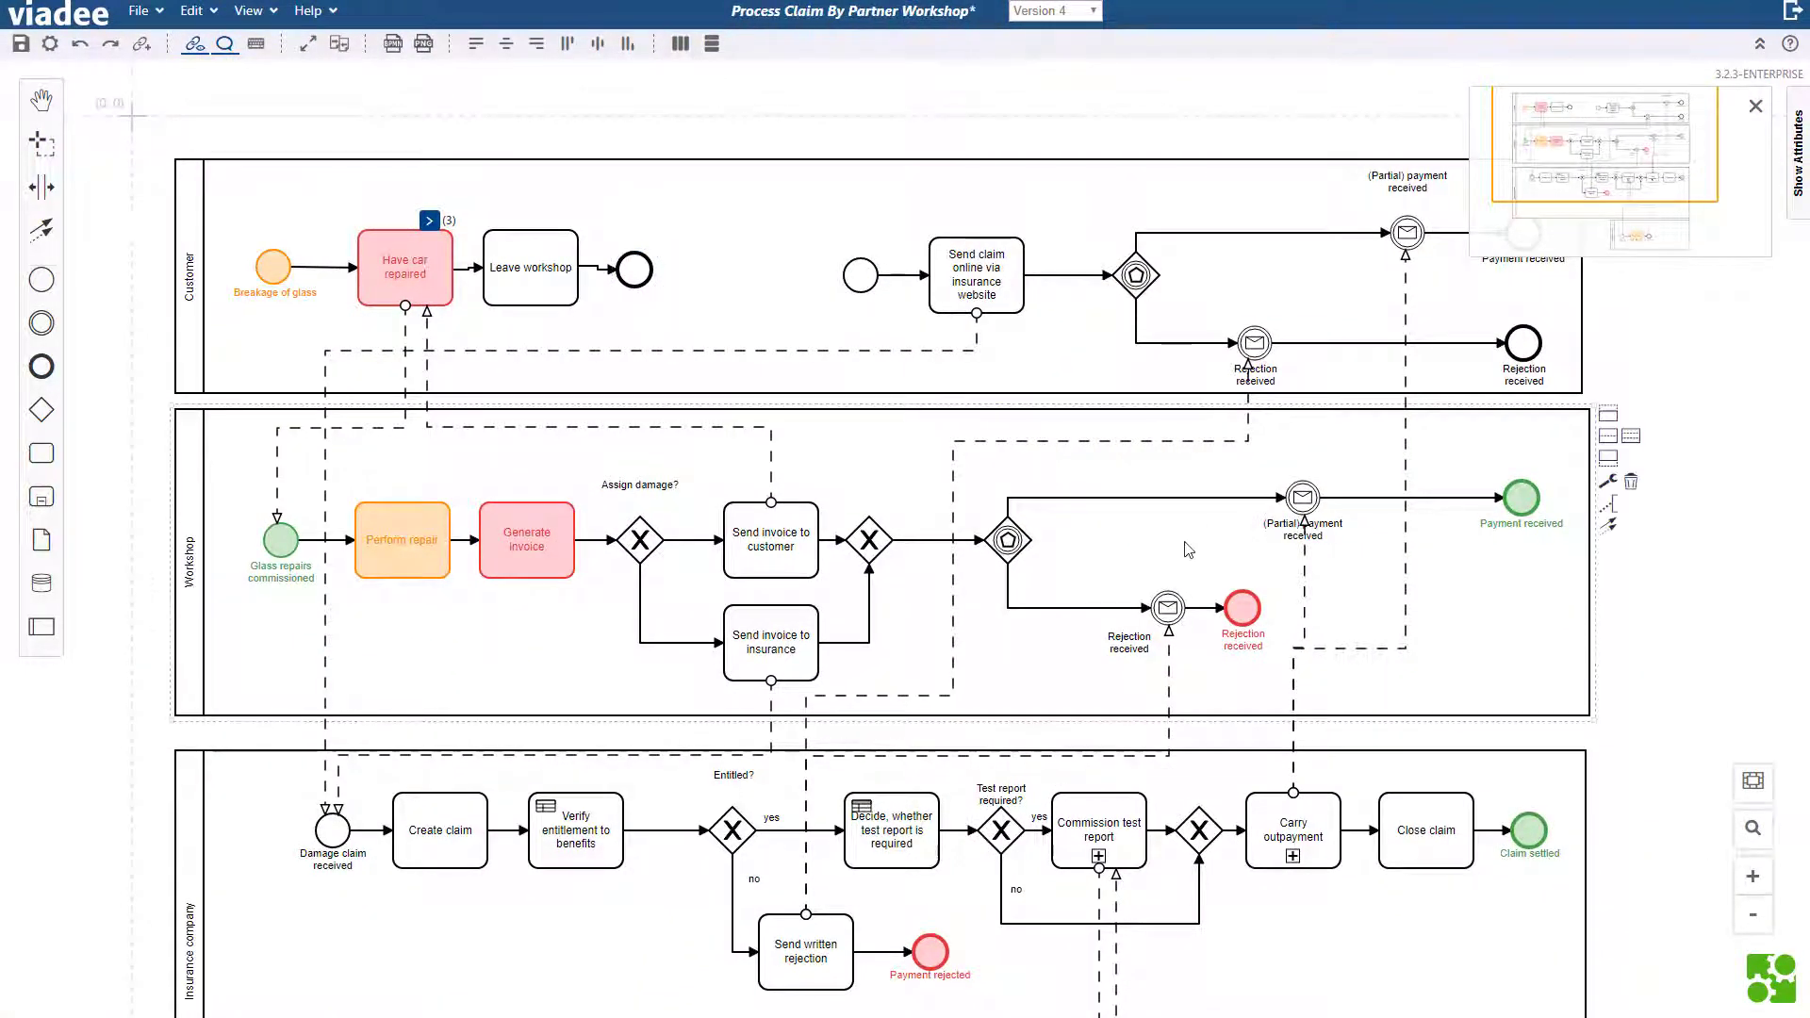
left_click(42, 143)
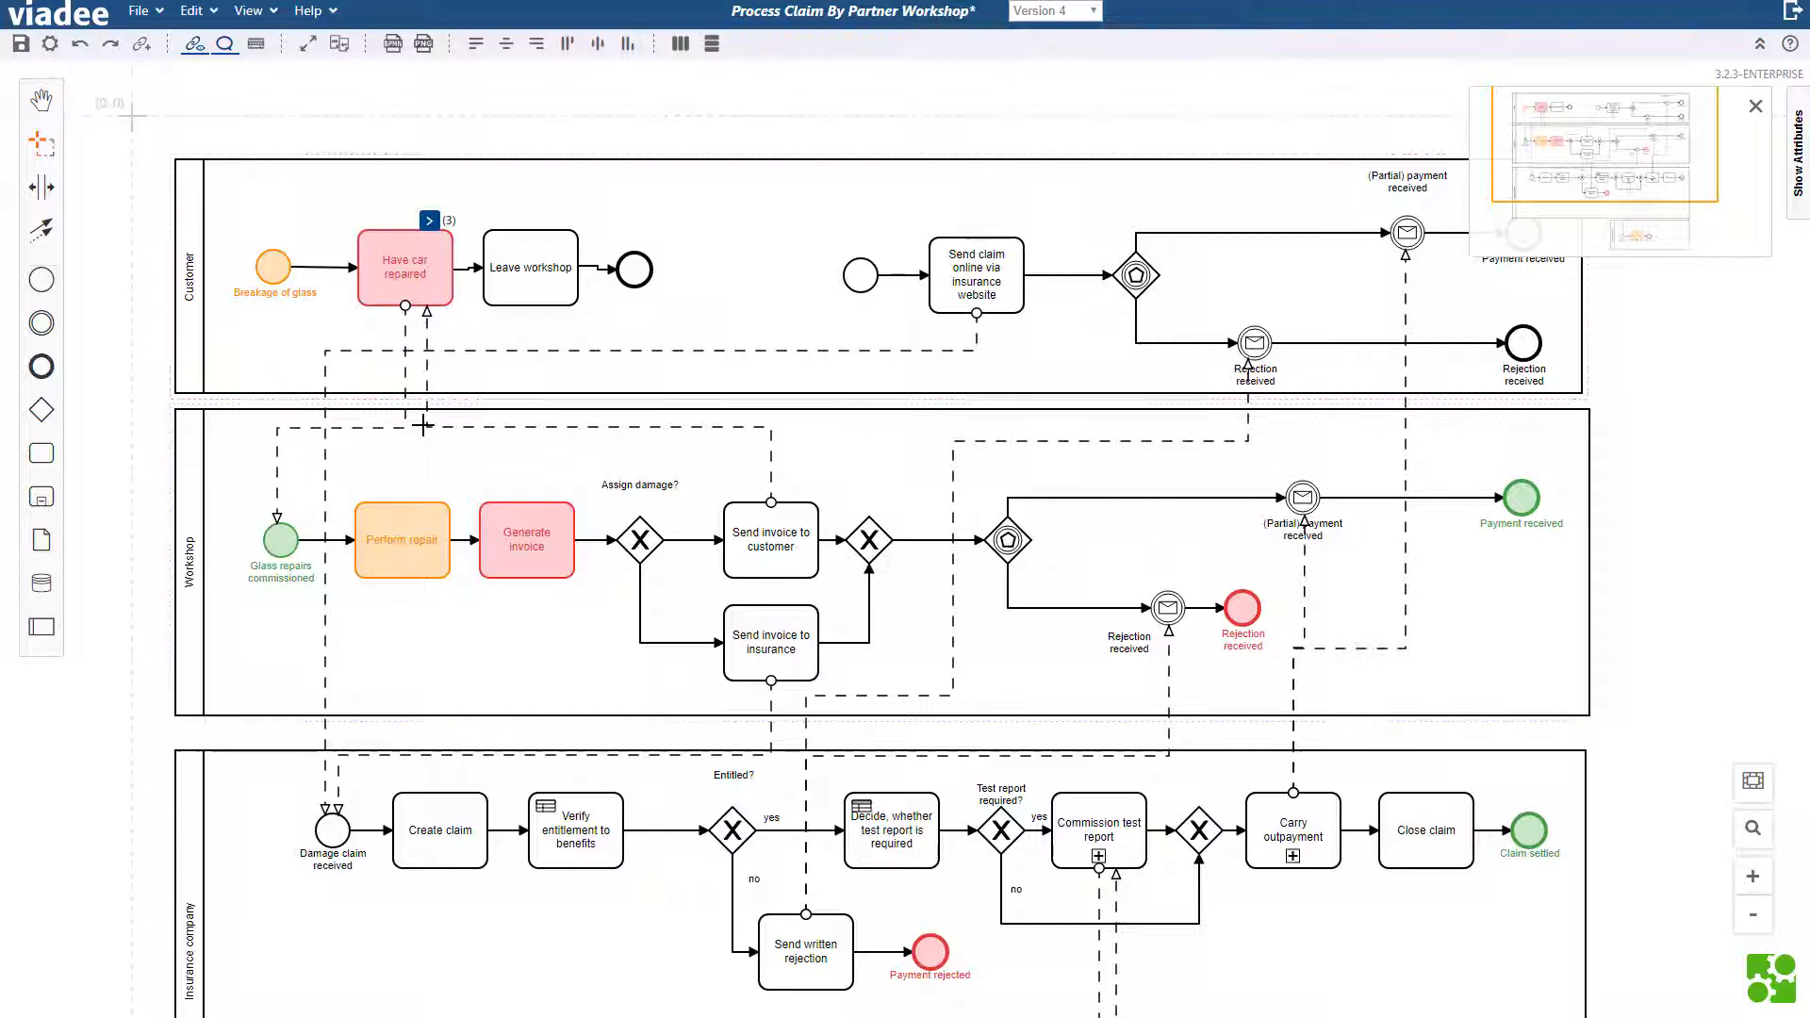
mouse_move(455, 443)
left_mouse_down()
mouse_move(1343, 709)
mouse_move(1449, 696)
left_mouse_up()
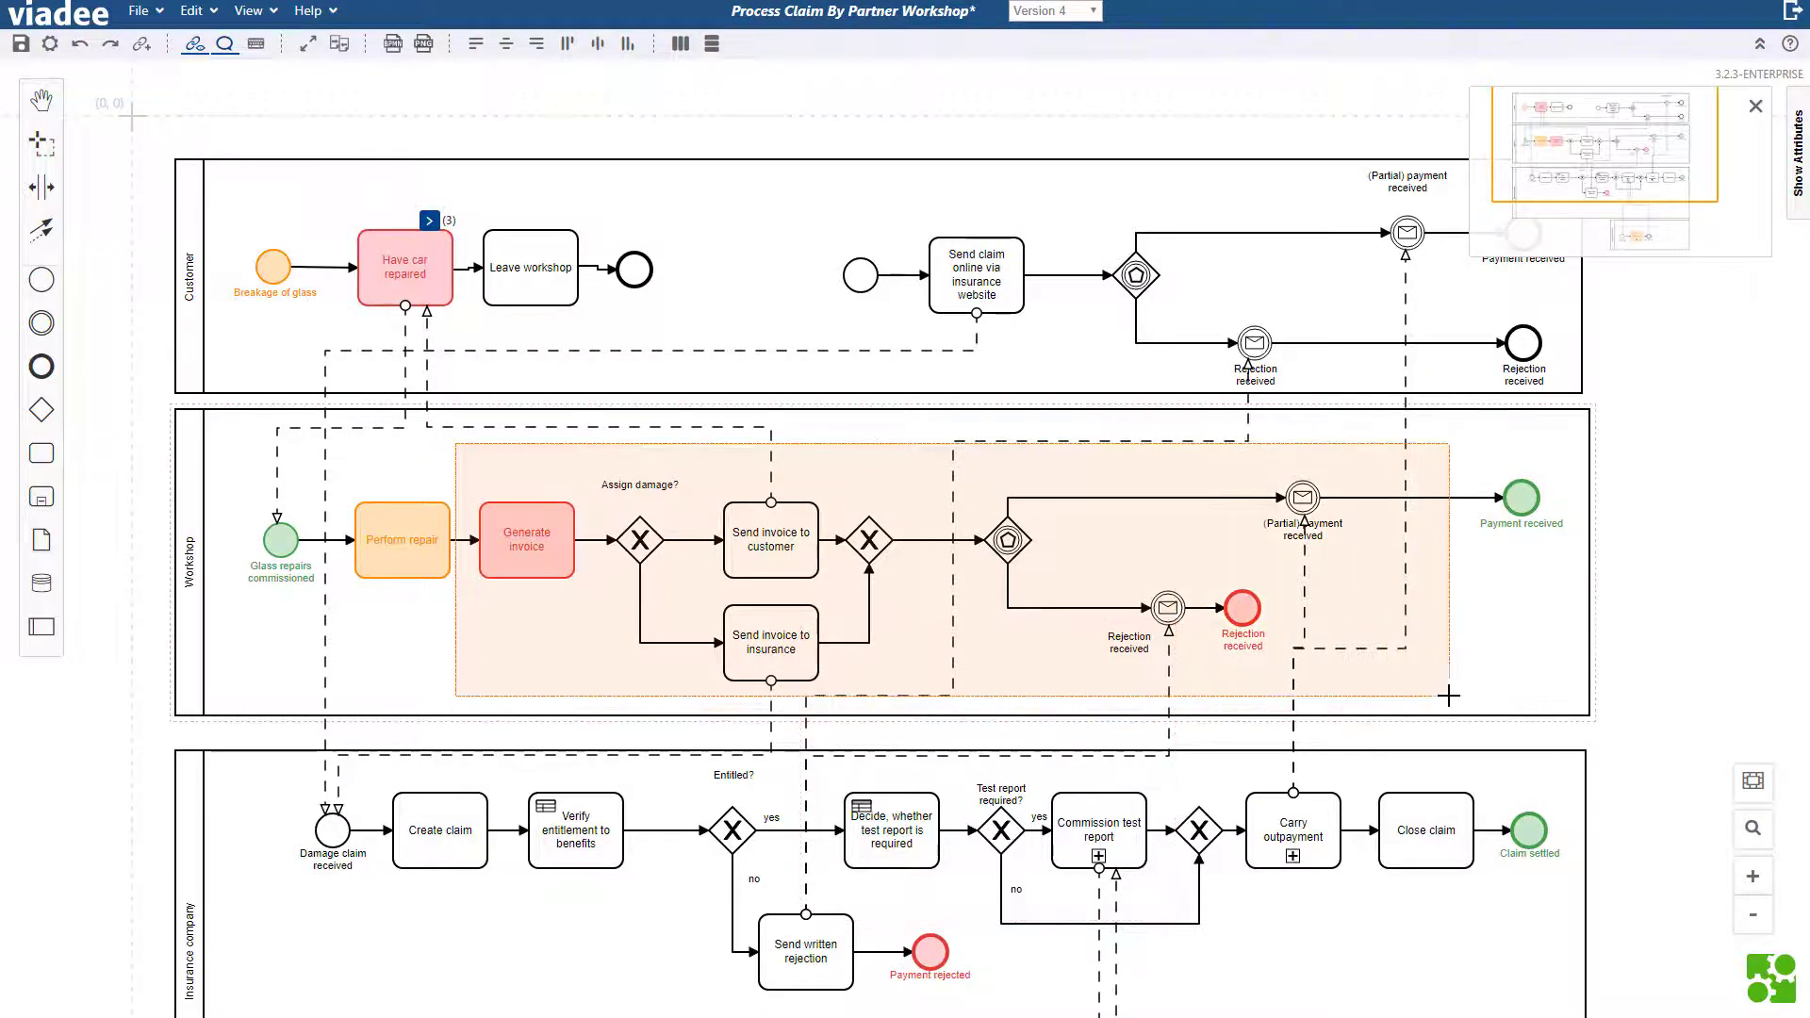
left_click_drag(552, 540, 683, 533)
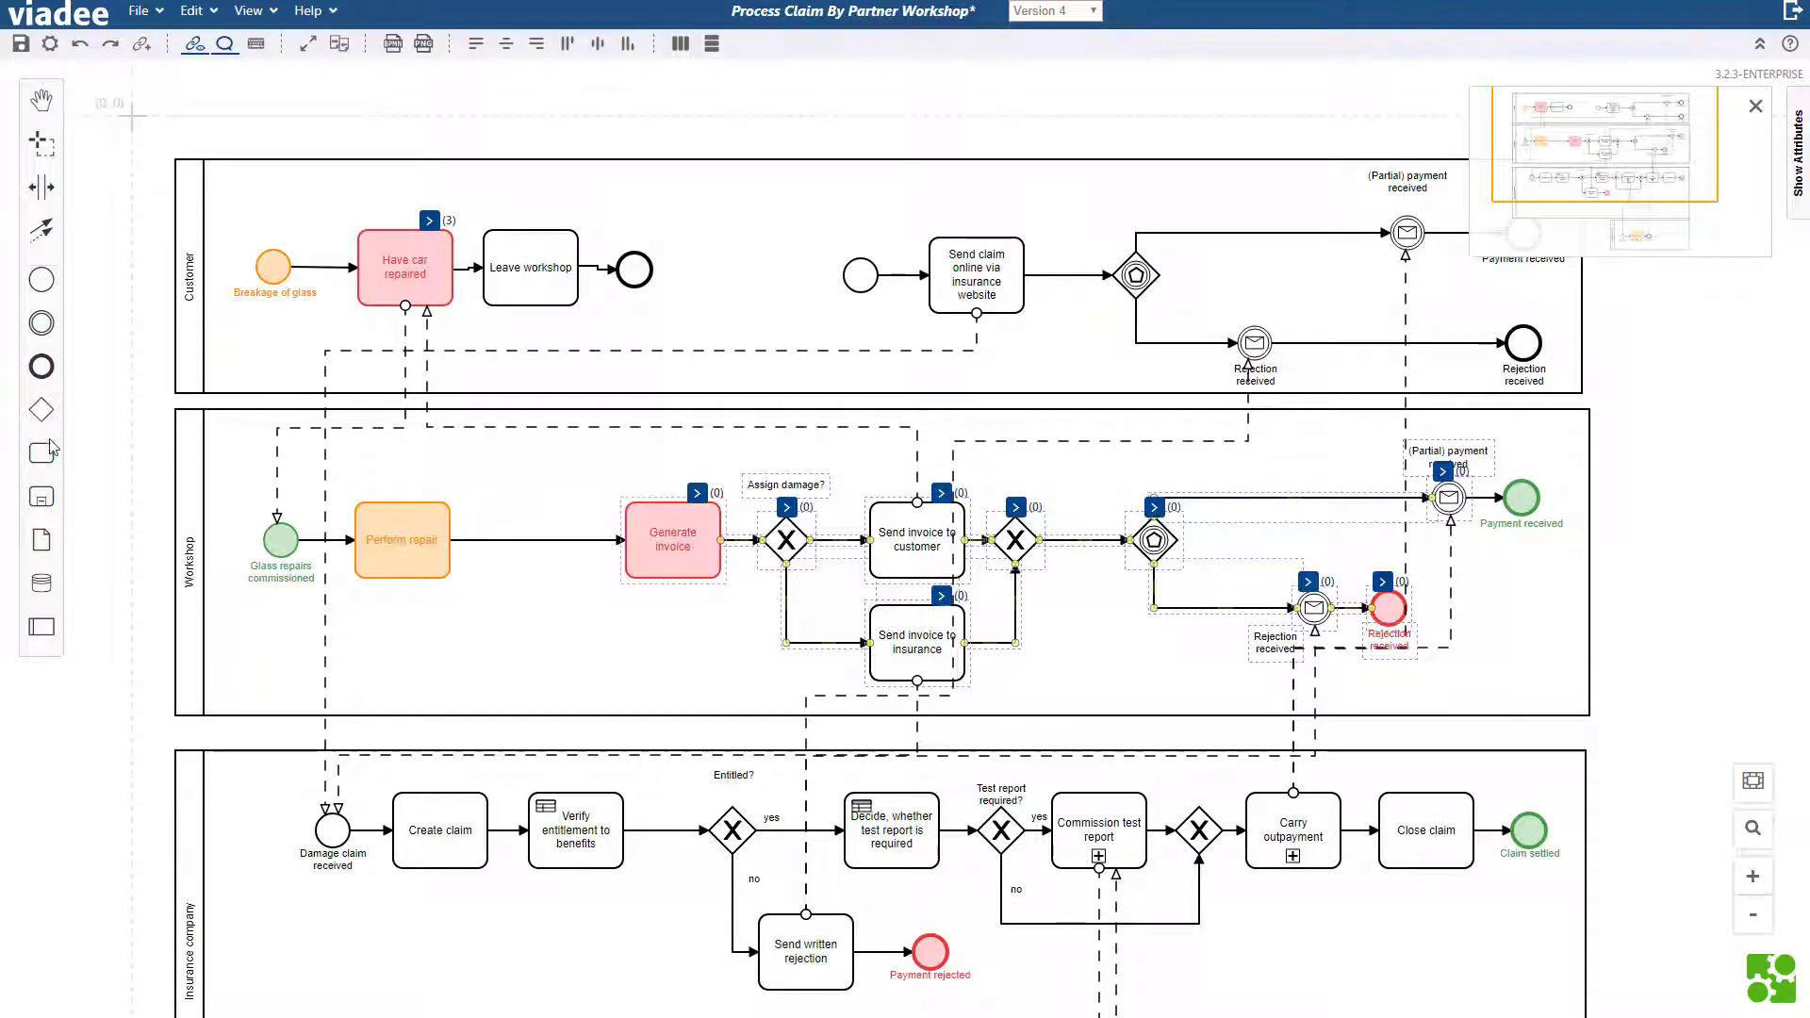
left_click_drag(52, 450, 533, 543)
type("Run some checks")
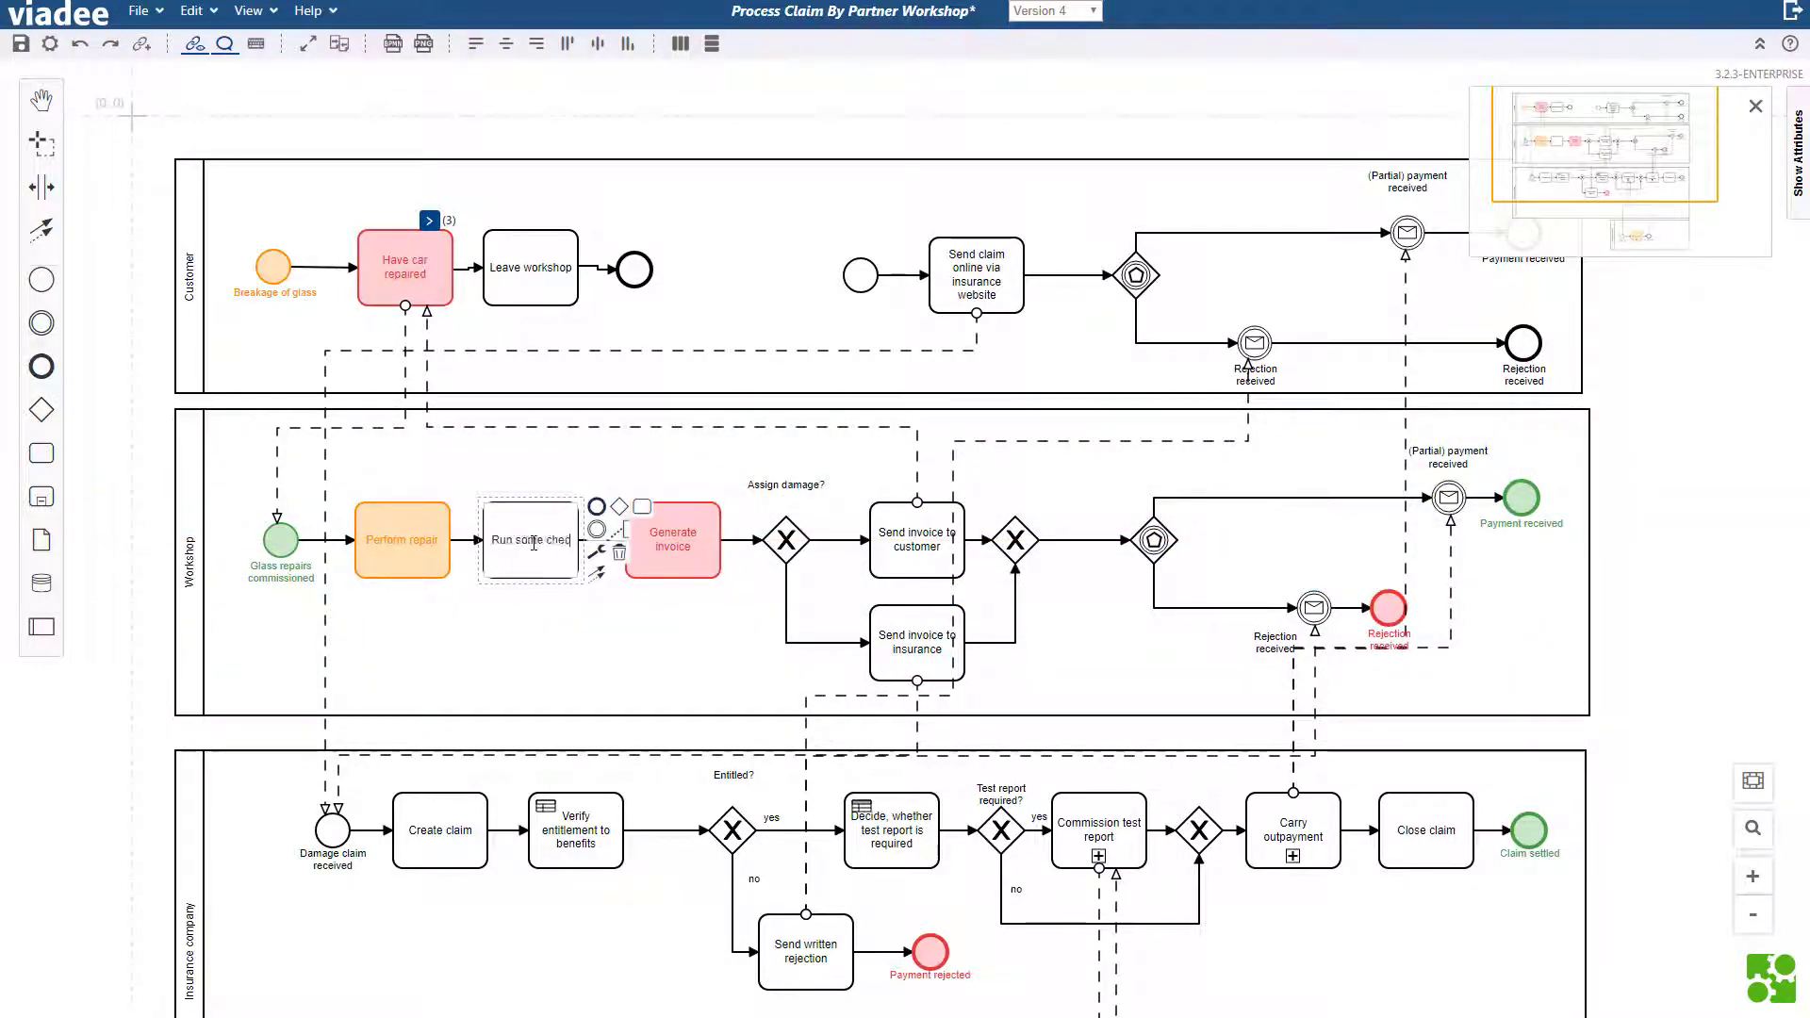
key("Return")
Delete Leave workshop and rename the claim task to 'Send claim online via app'.
left_click(513, 294)
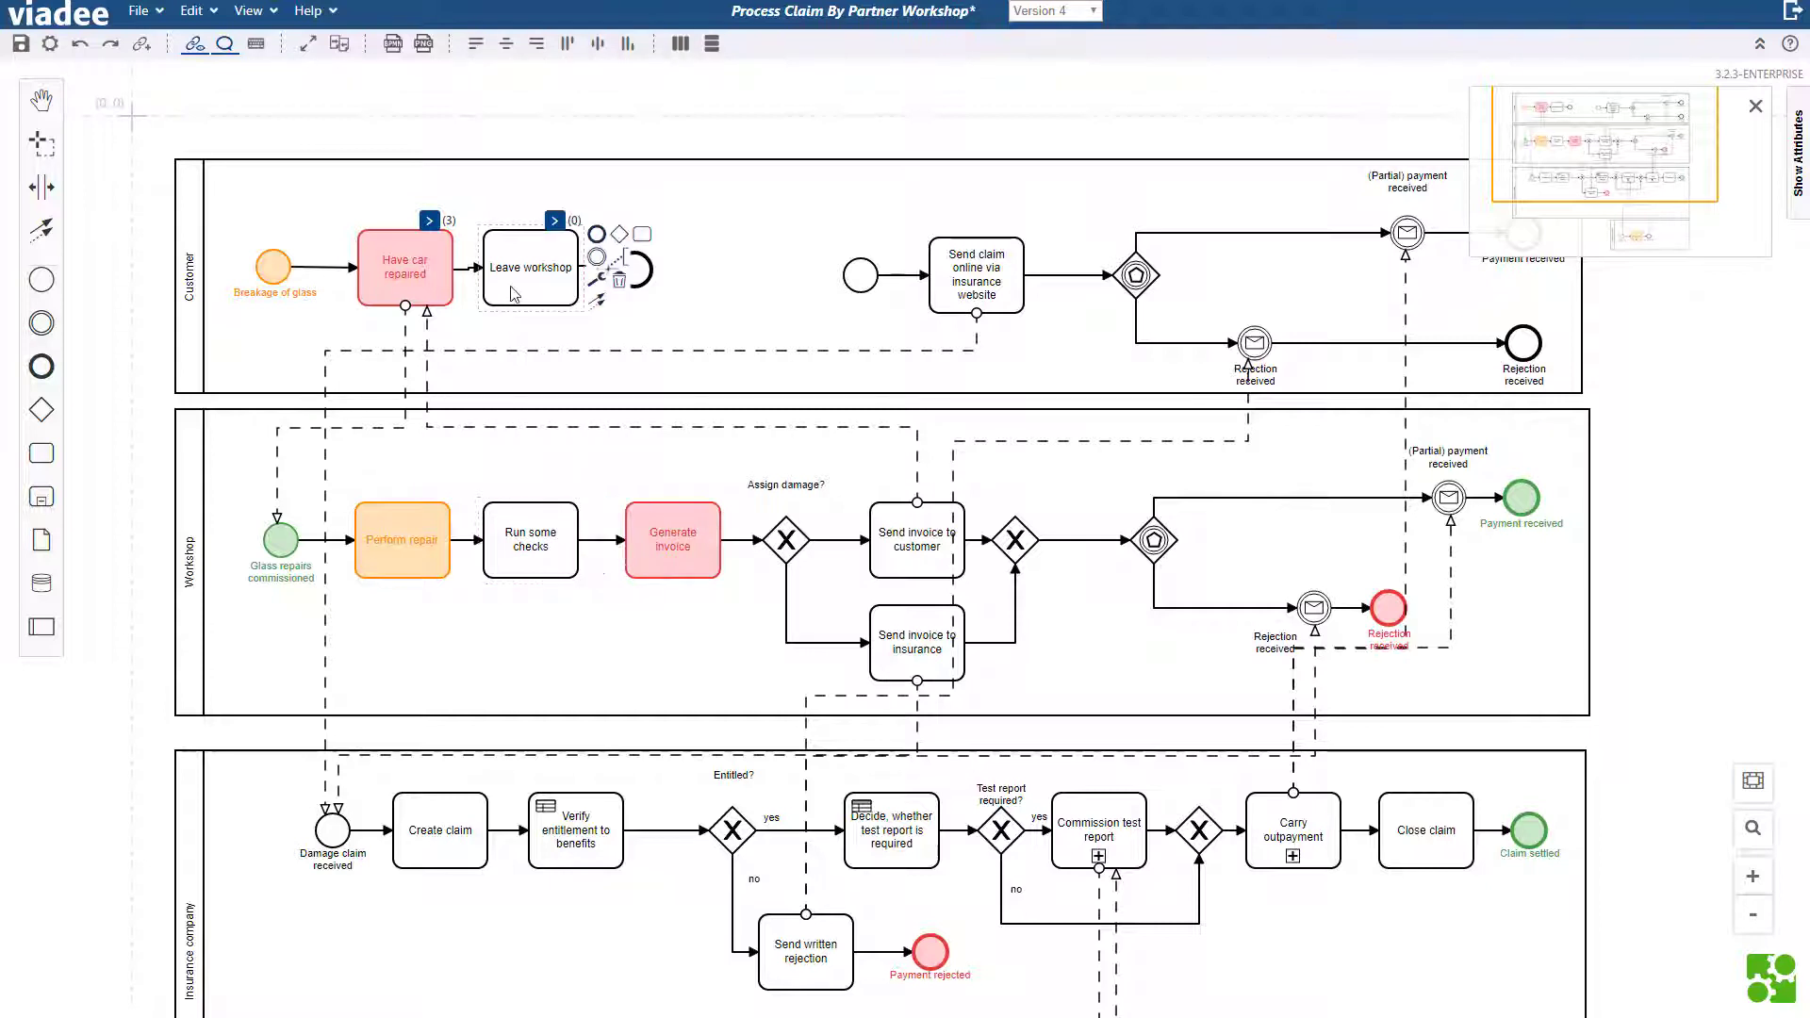
key("Delete")
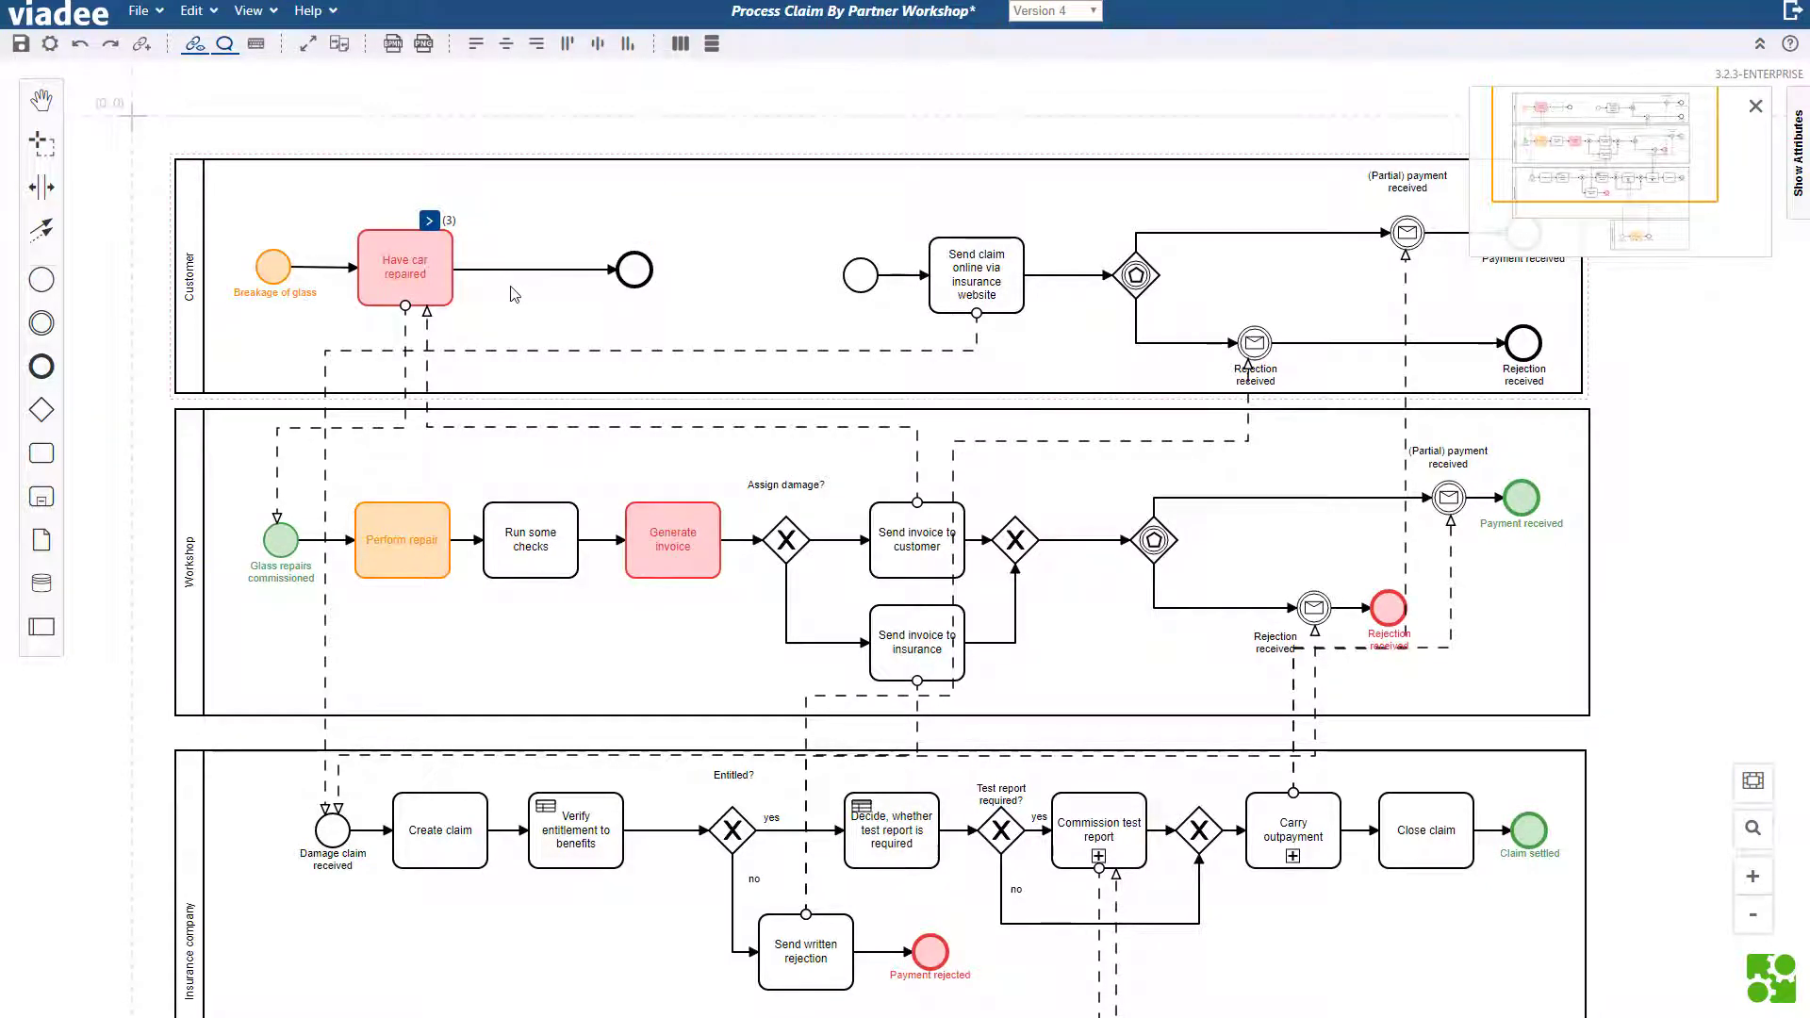
double_click(999, 300)
left_click_drag(997, 296, 949, 284)
type("app")
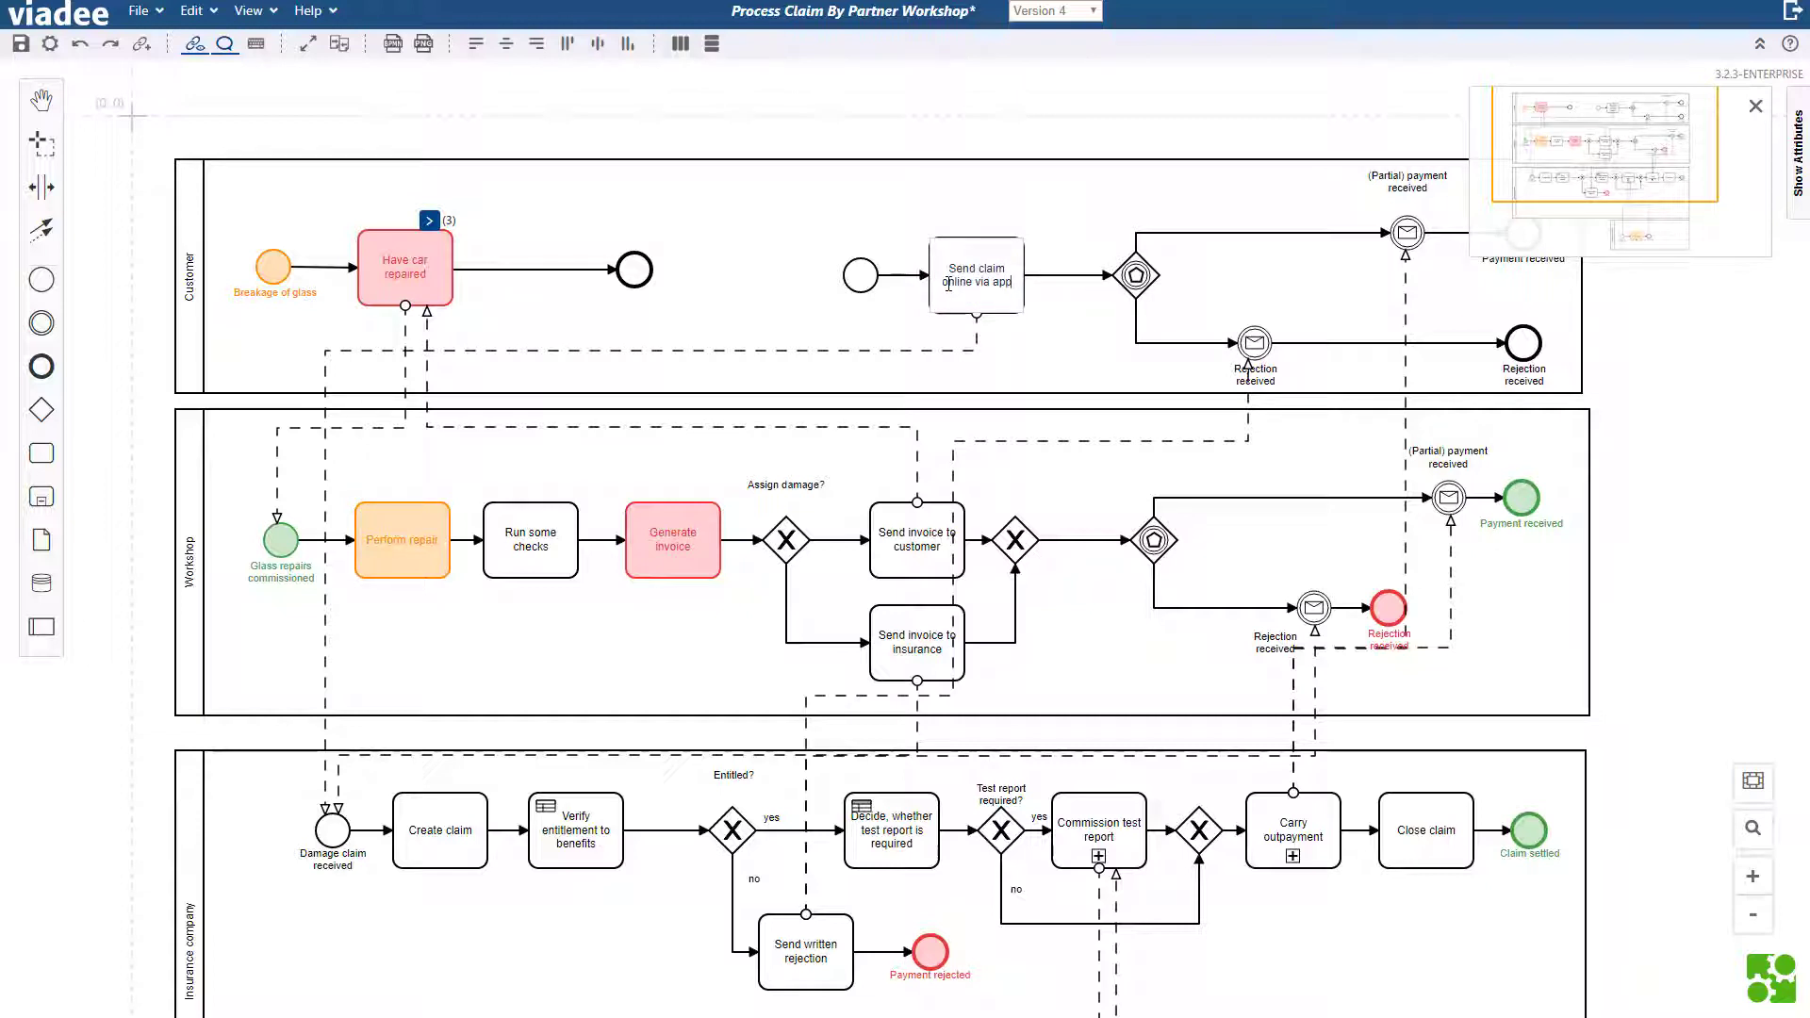
key("Return")
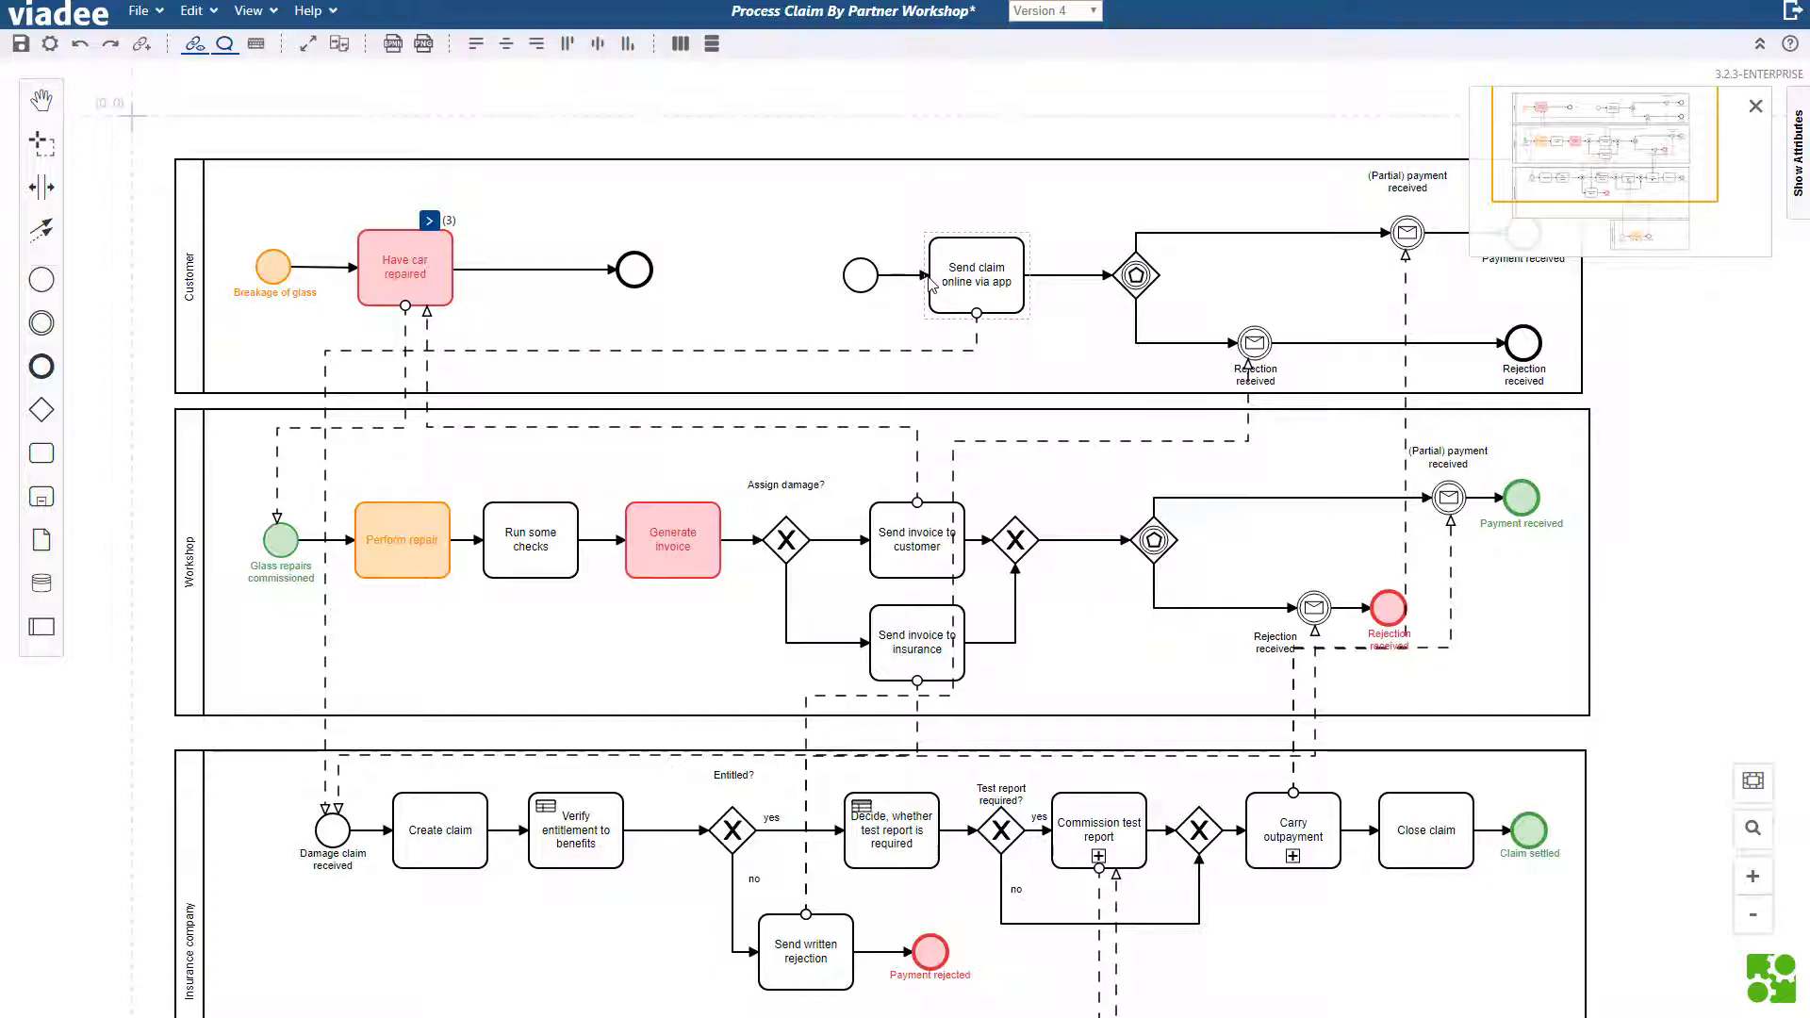
Save the diagram with the changelog 'Changed many things'.
left_click(19, 45)
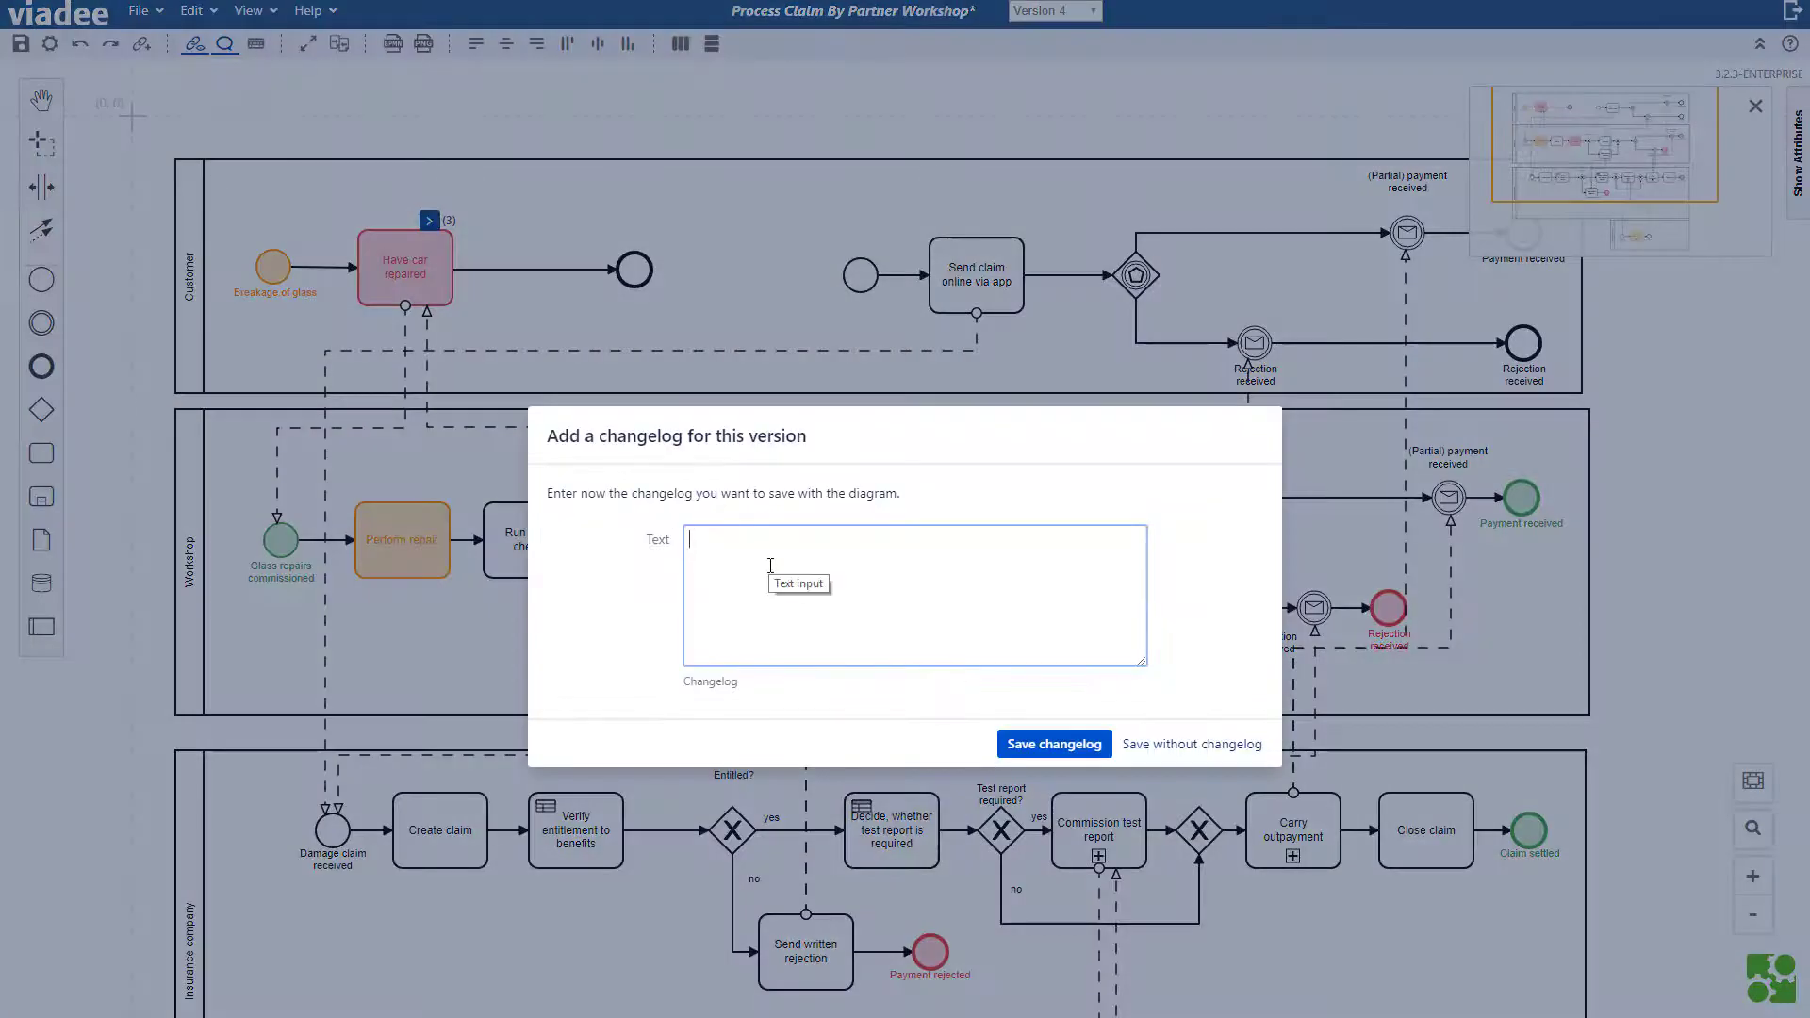
type("Changed many things")
left_click(1027, 745)
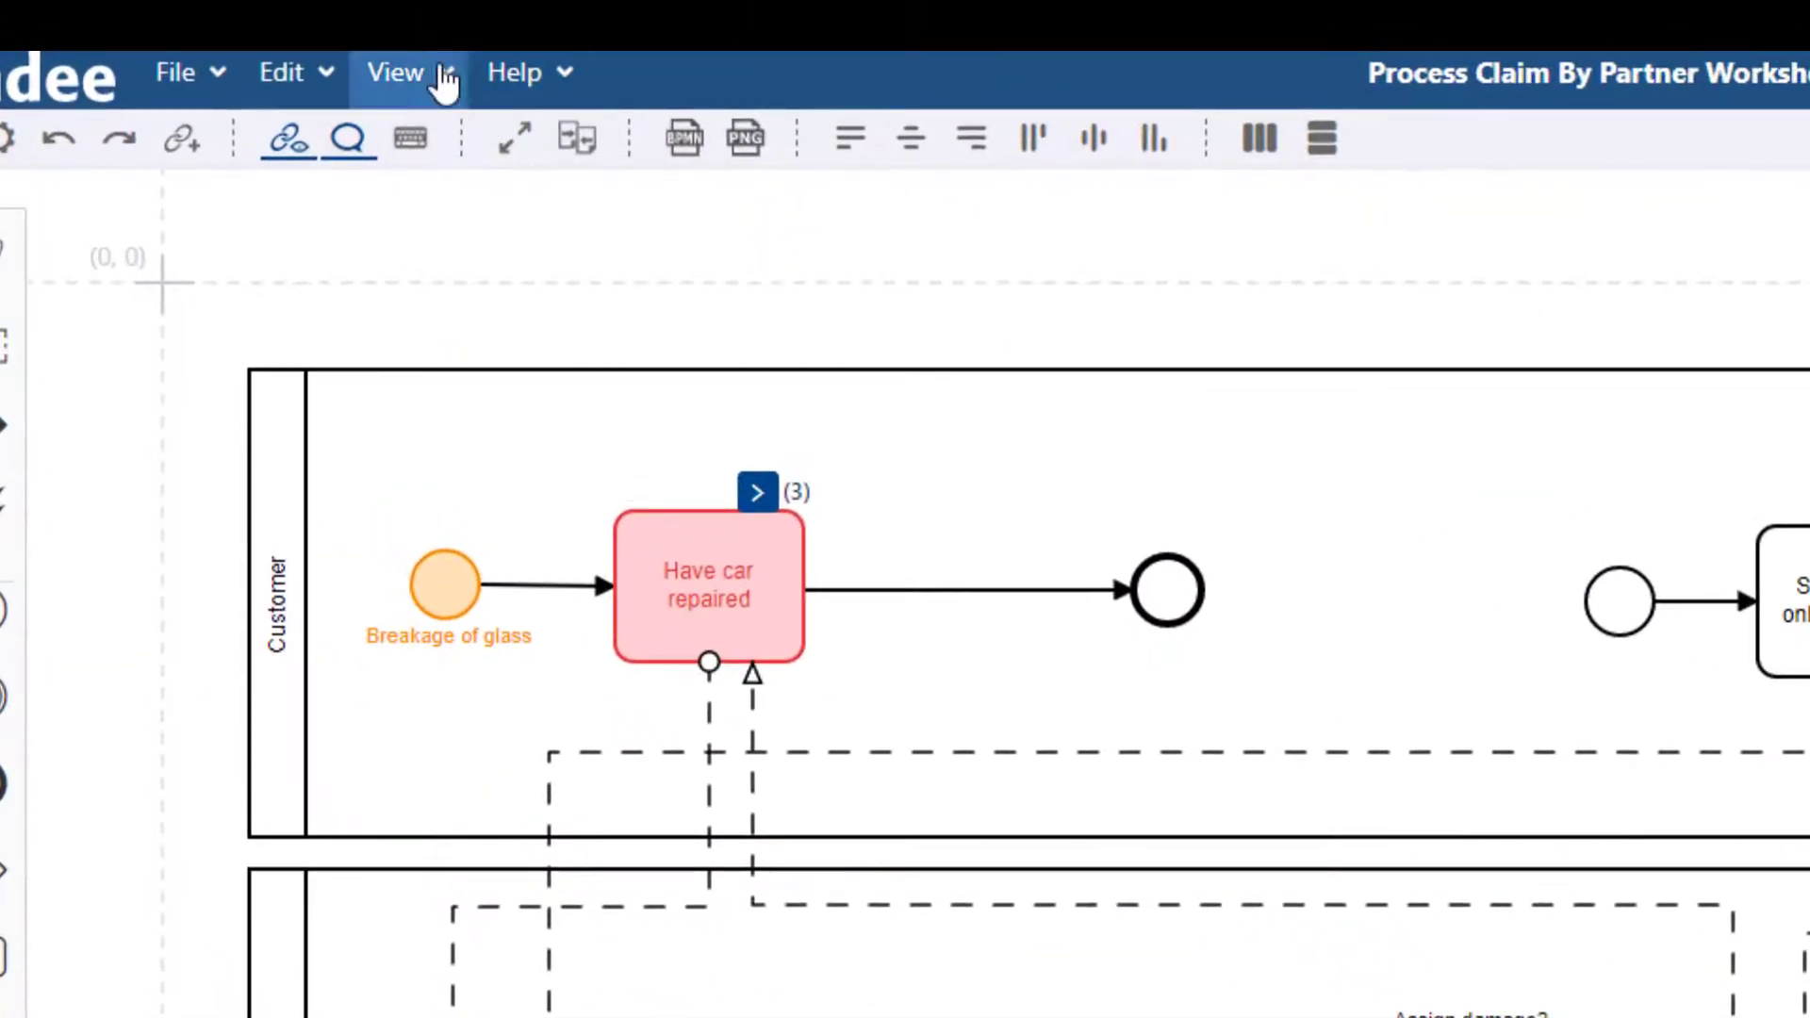
Compare diagram versions 5 and 3 side by side using Compare diagram versions.
left_click(443, 83)
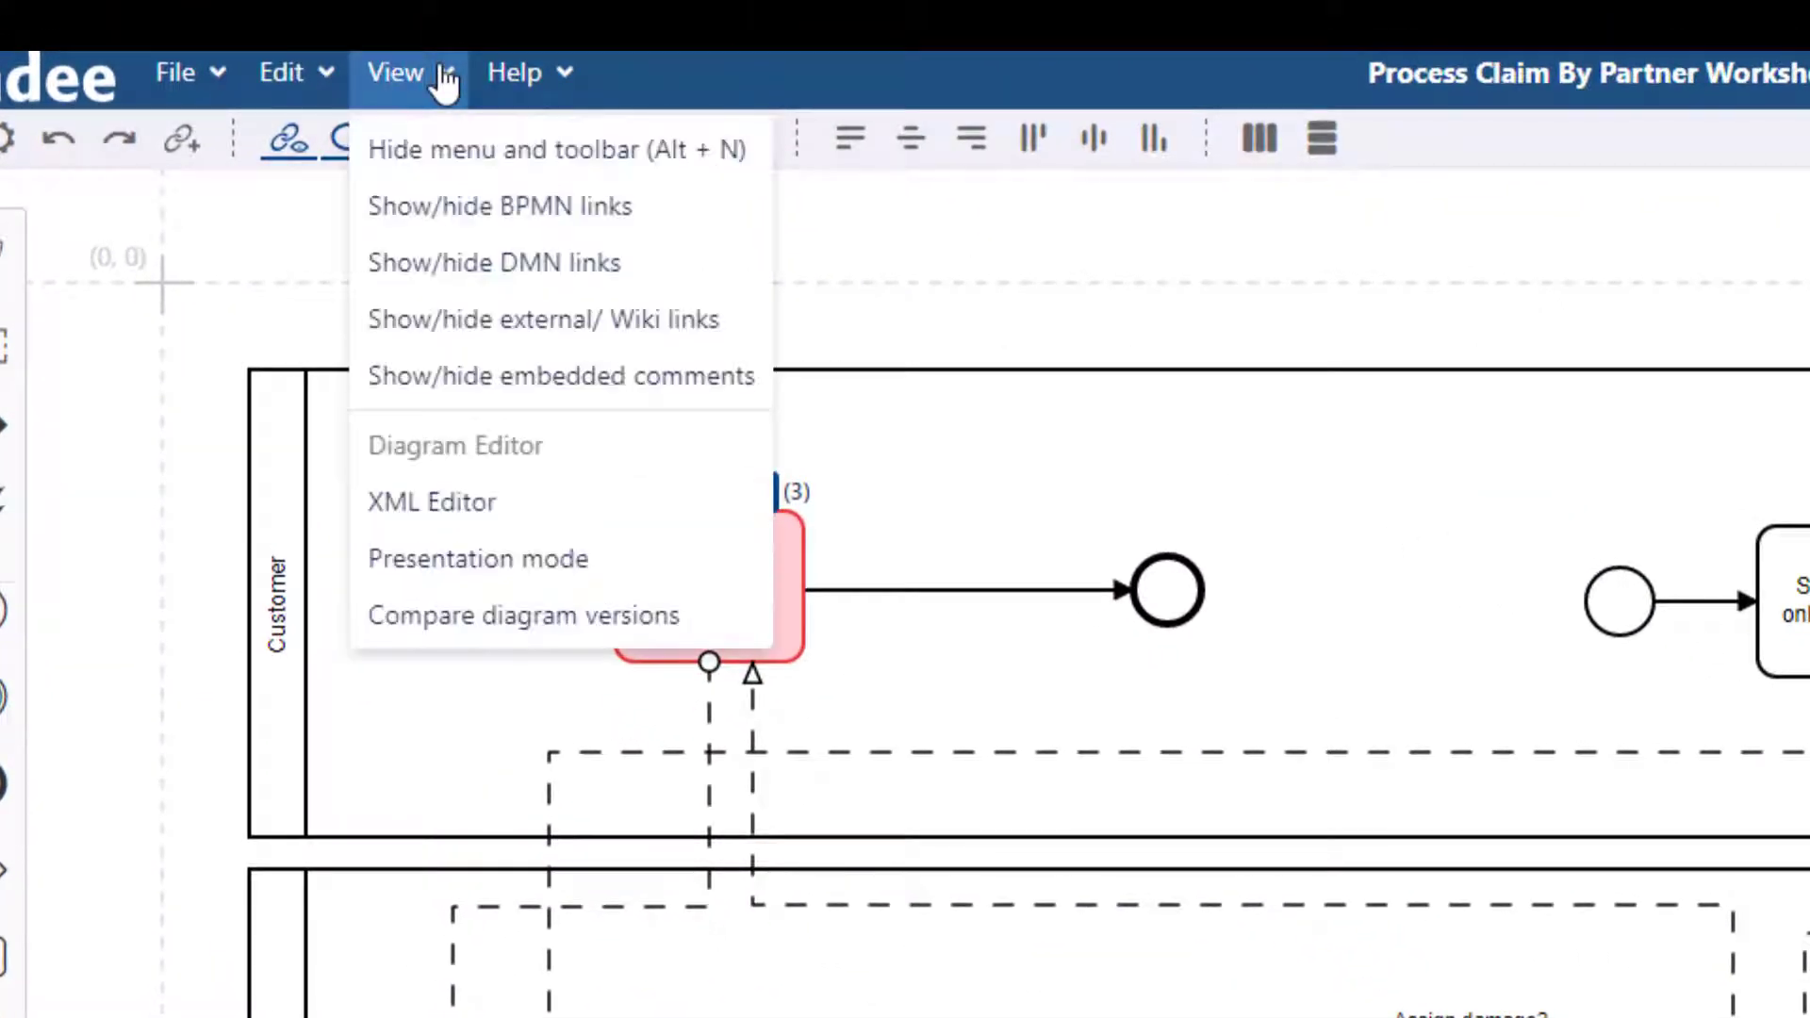
left_click(514, 618)
left_click(1050, 627)
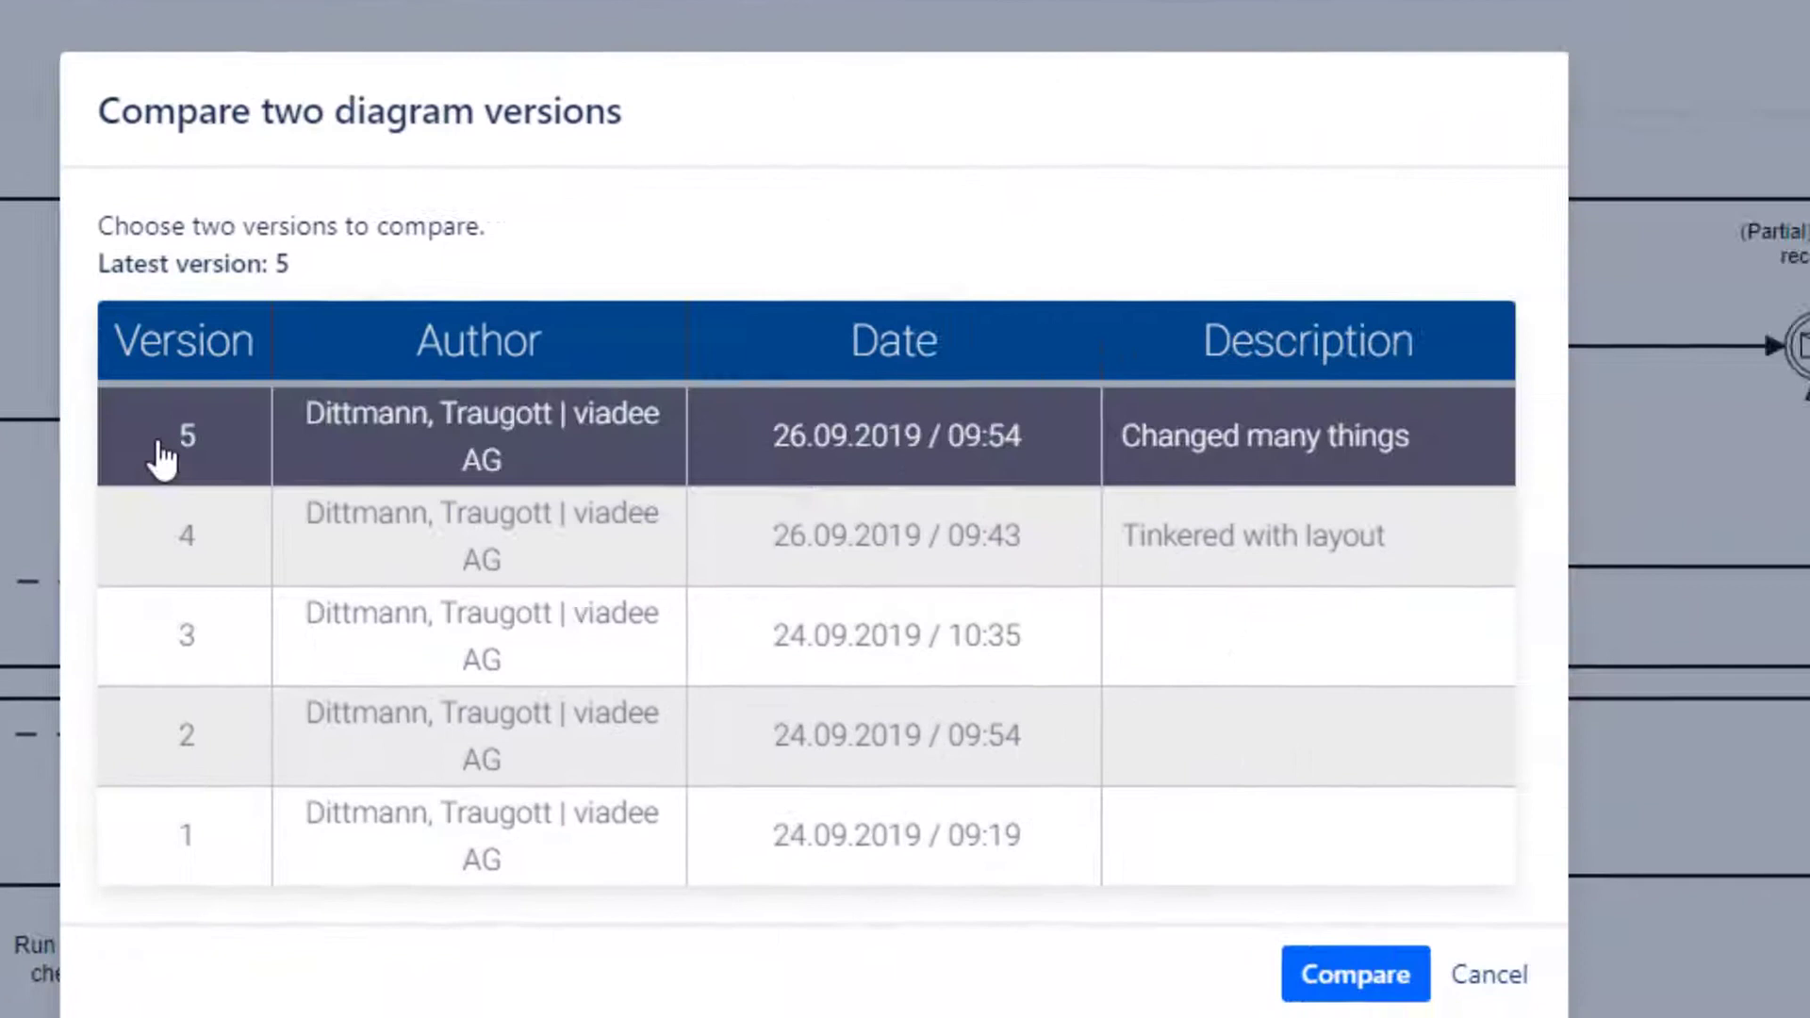
left_click(242, 631)
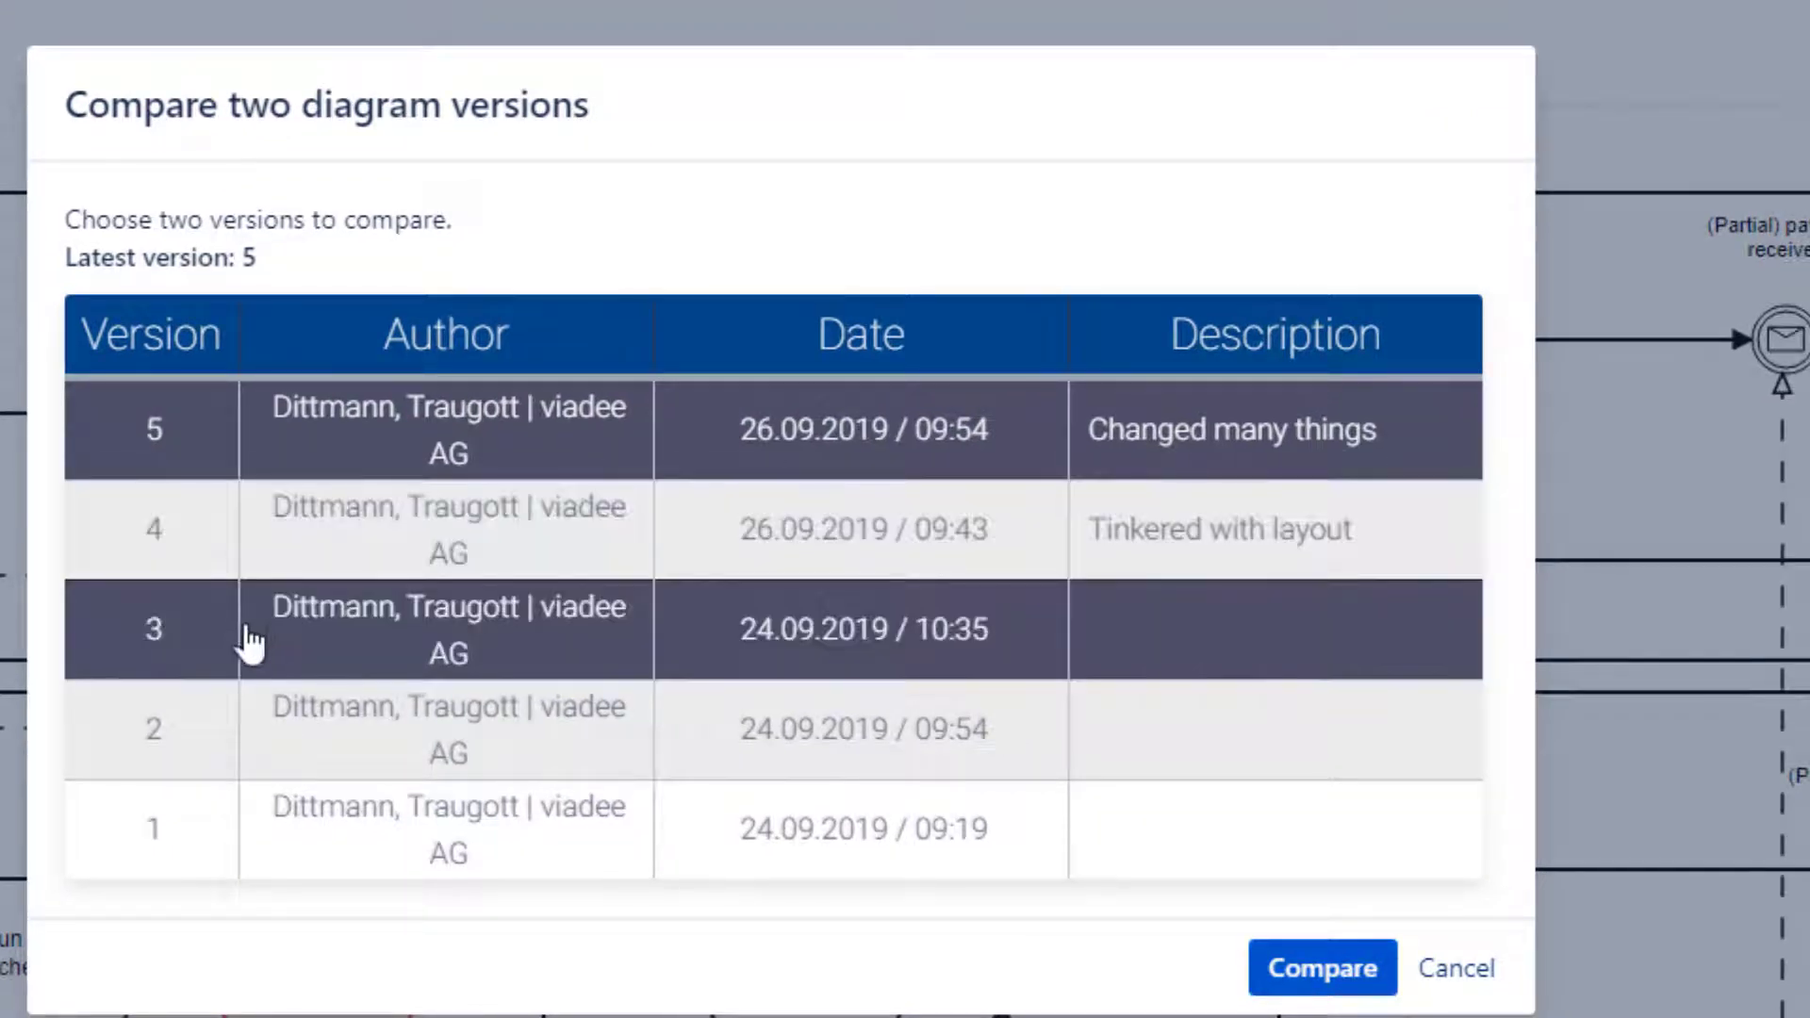
left_click(1367, 985)
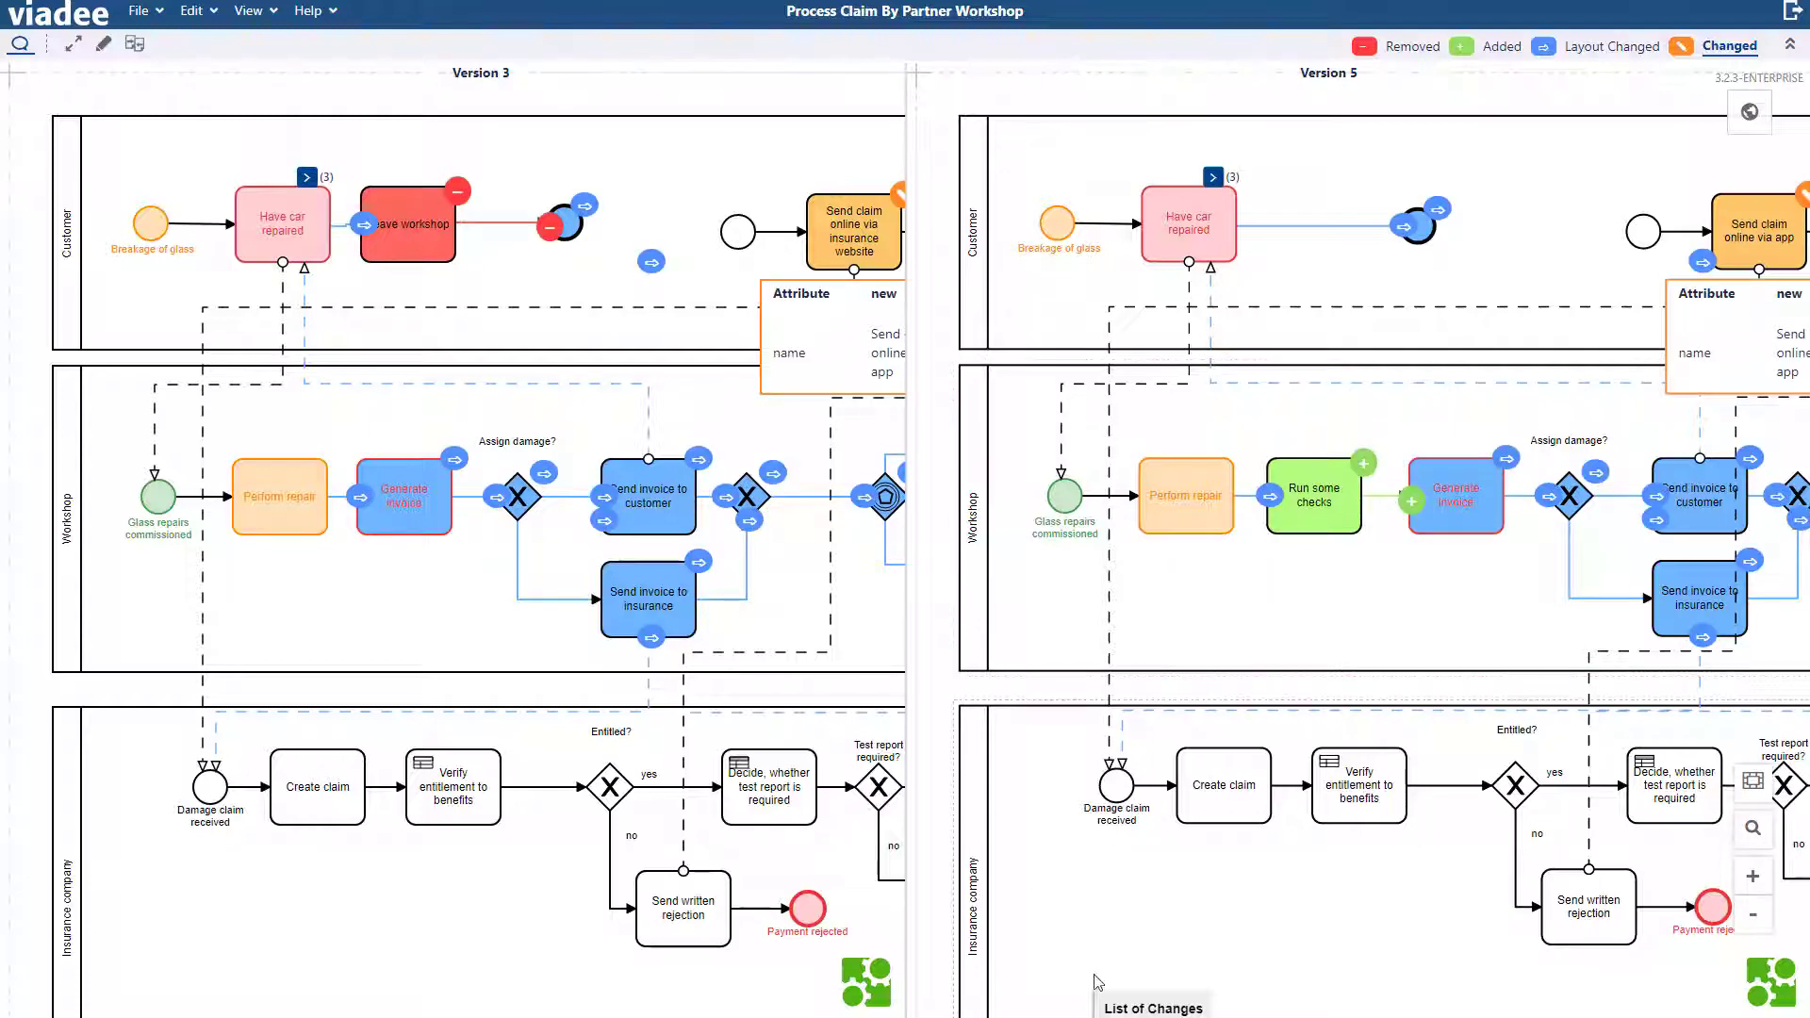
Show the List of Changes between versions 3 and 5.
left_click(1132, 1008)
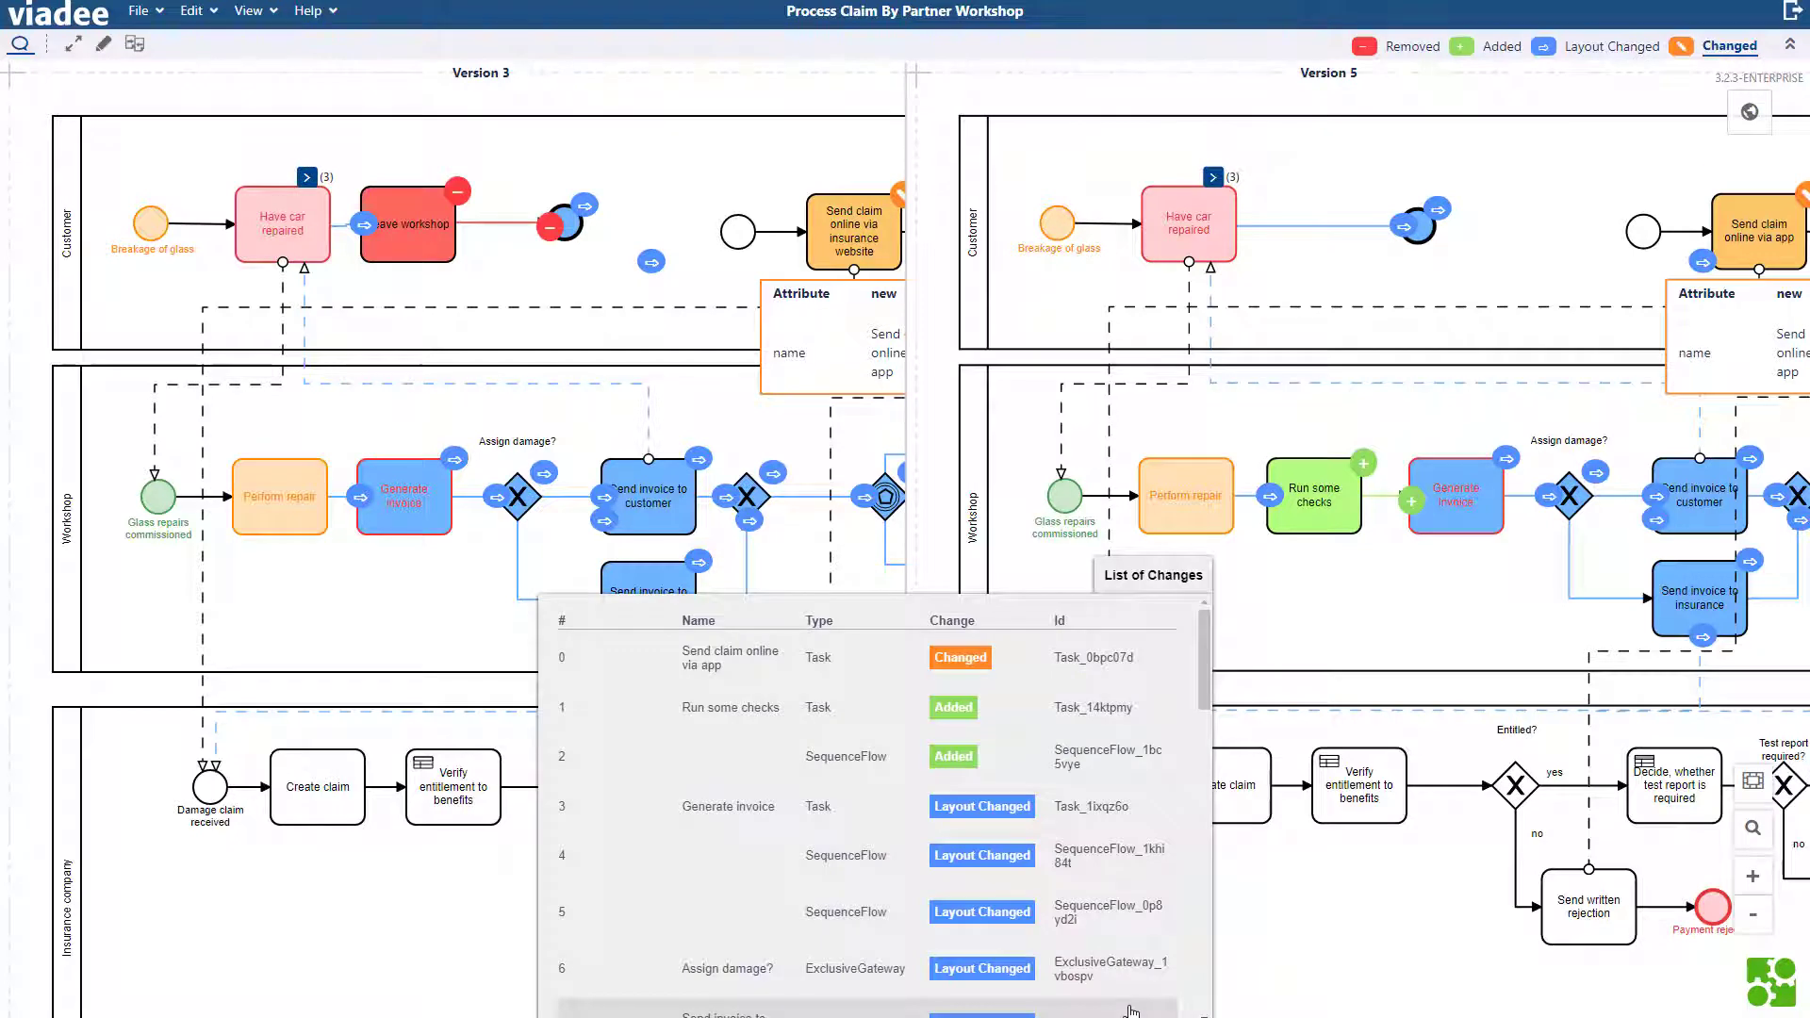
In the editor, comment 'What kind of checks do you mean?' on the Run some checks task.
left_click(103, 48)
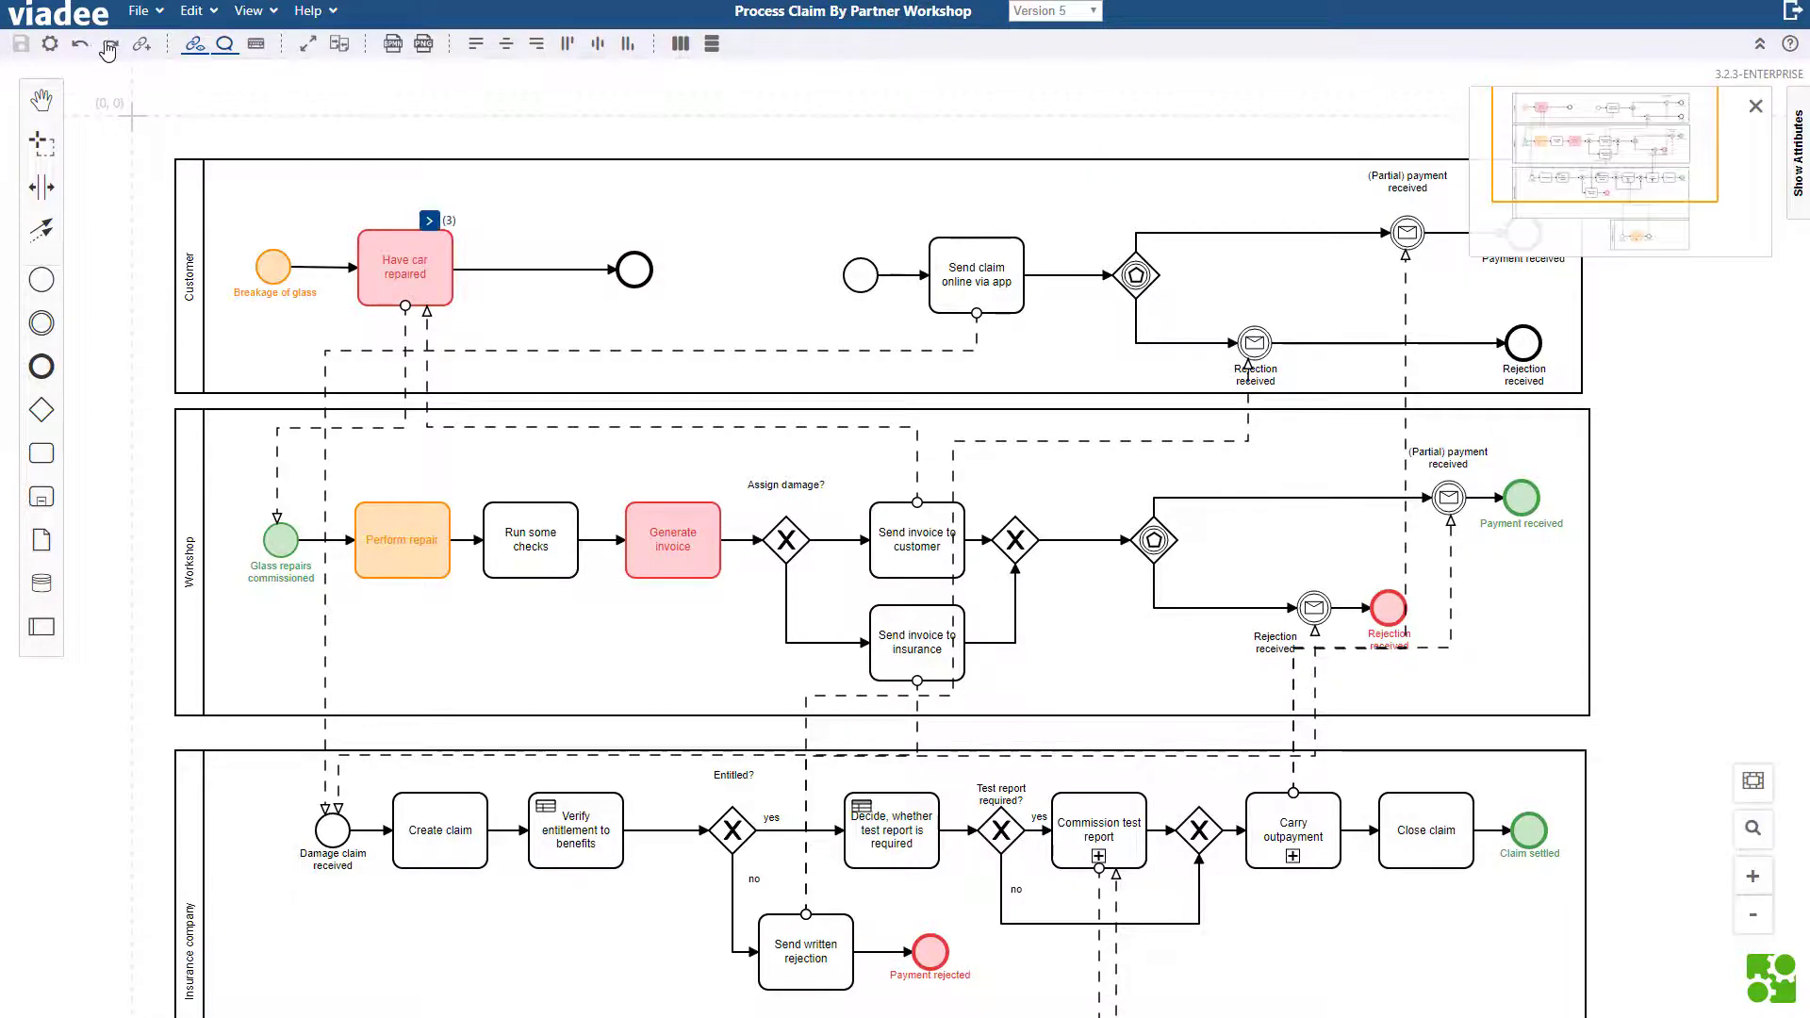
left_click(540, 530)
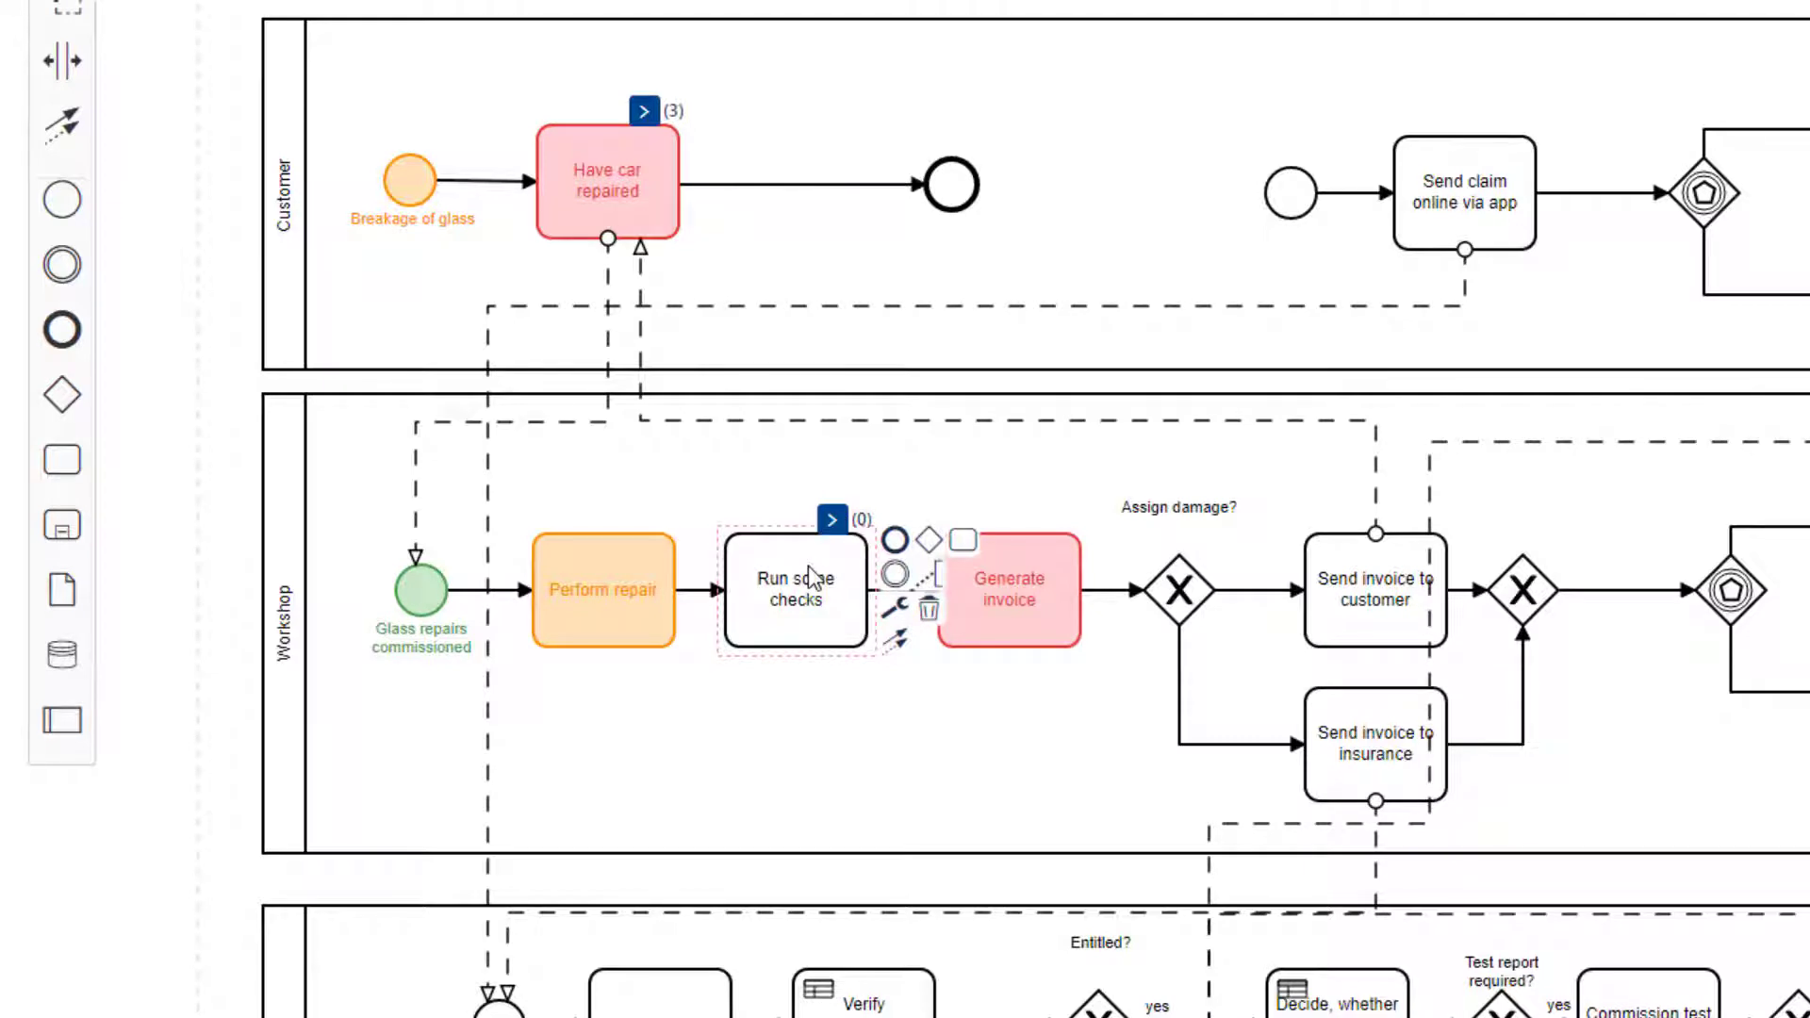
left_click(831, 520)
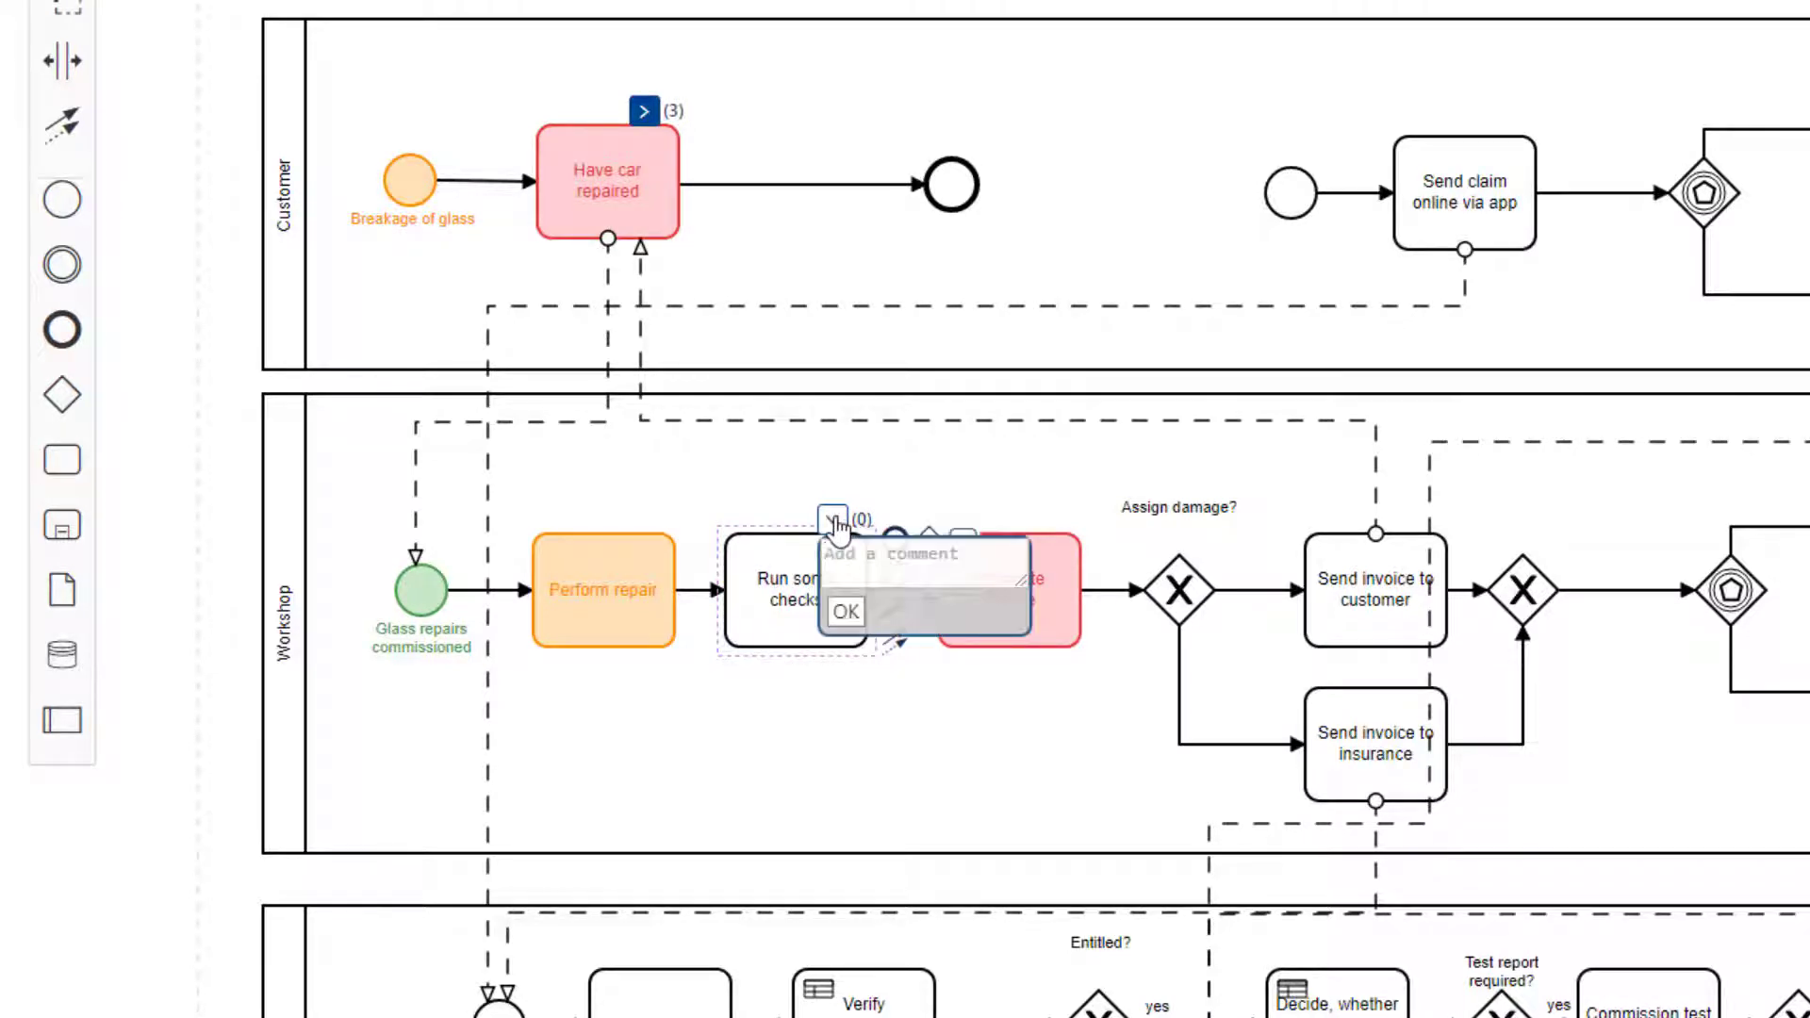
type("What kind of checks do you mean?")
key("Return")
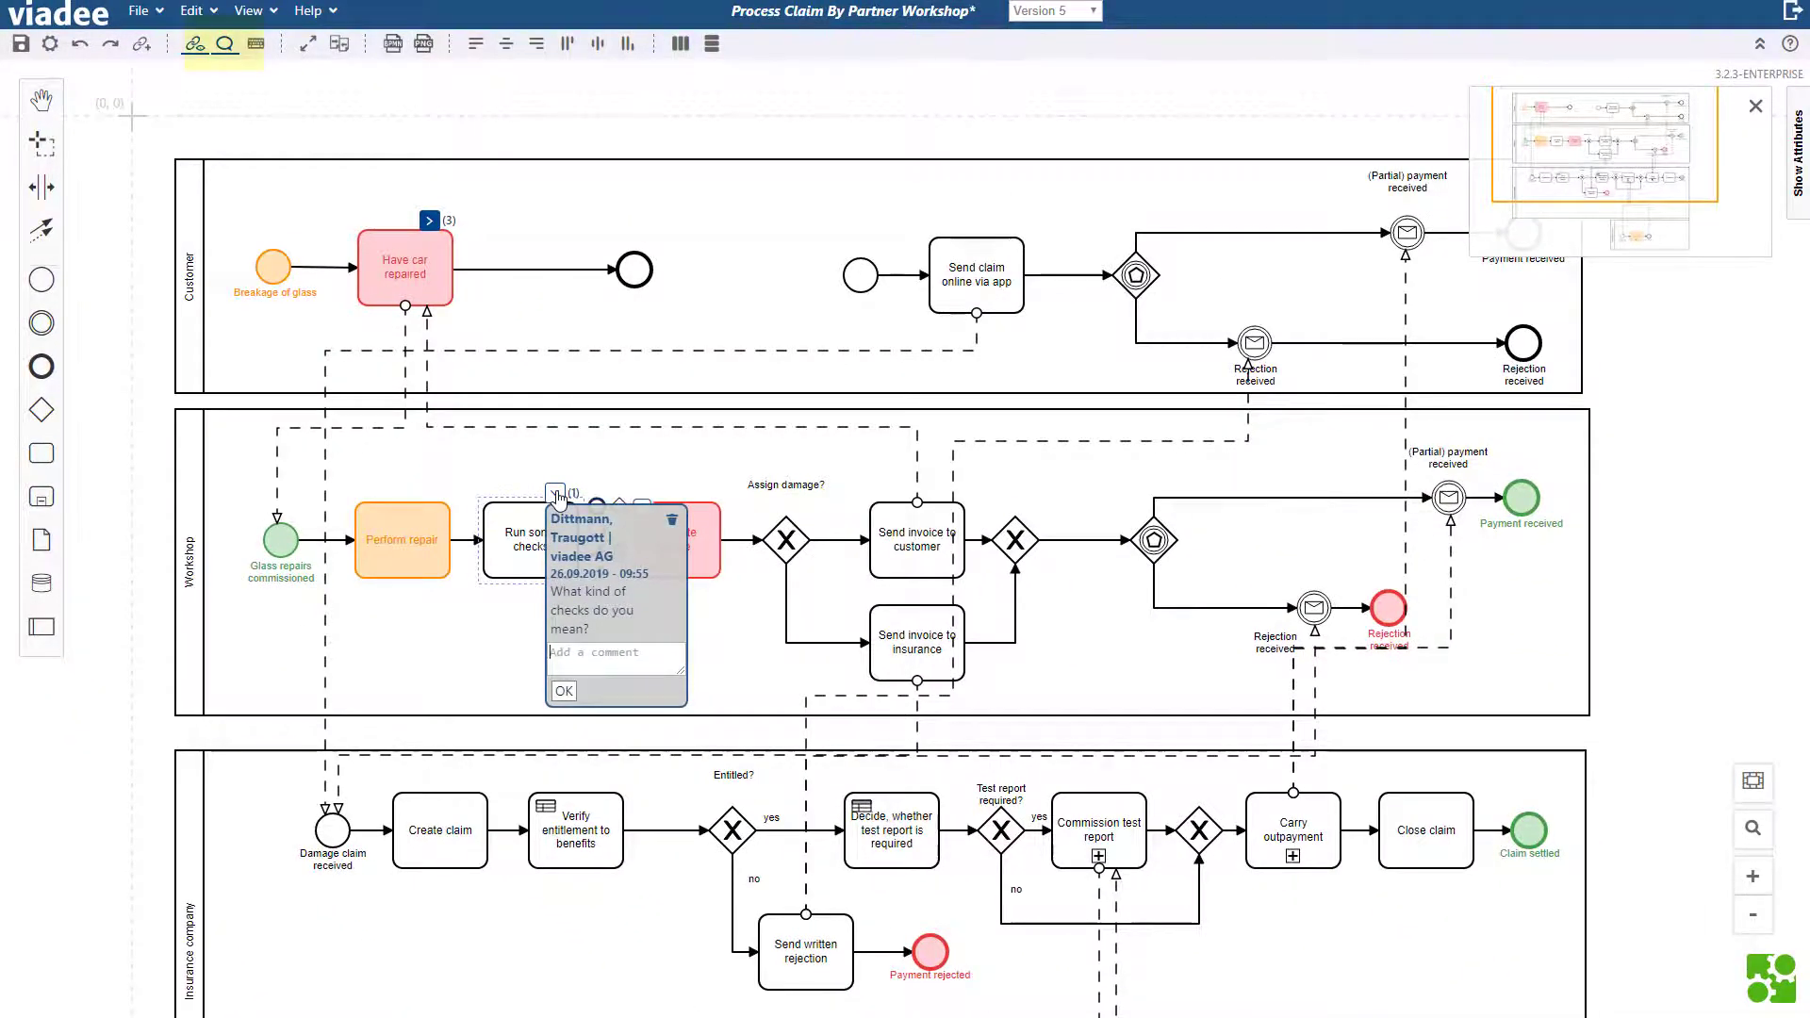
Turn off the comments toggle so embedded comments are hidden from the diagram.
left_click(226, 45)
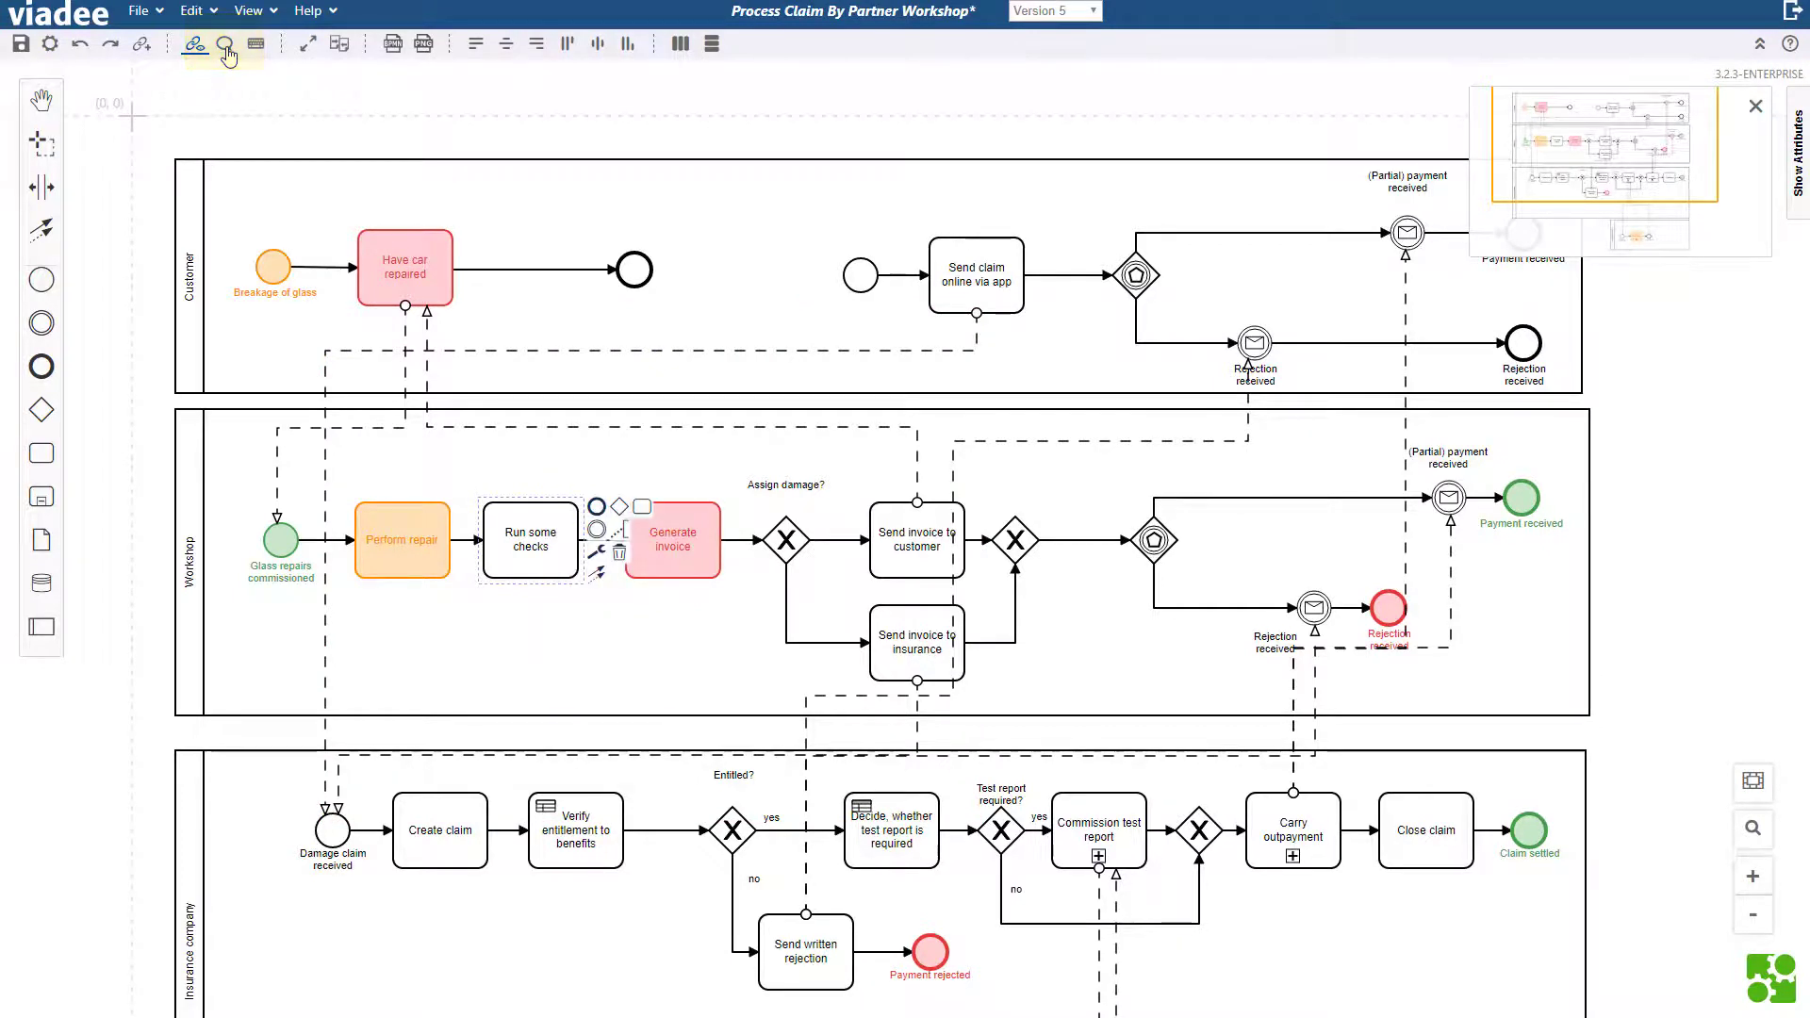